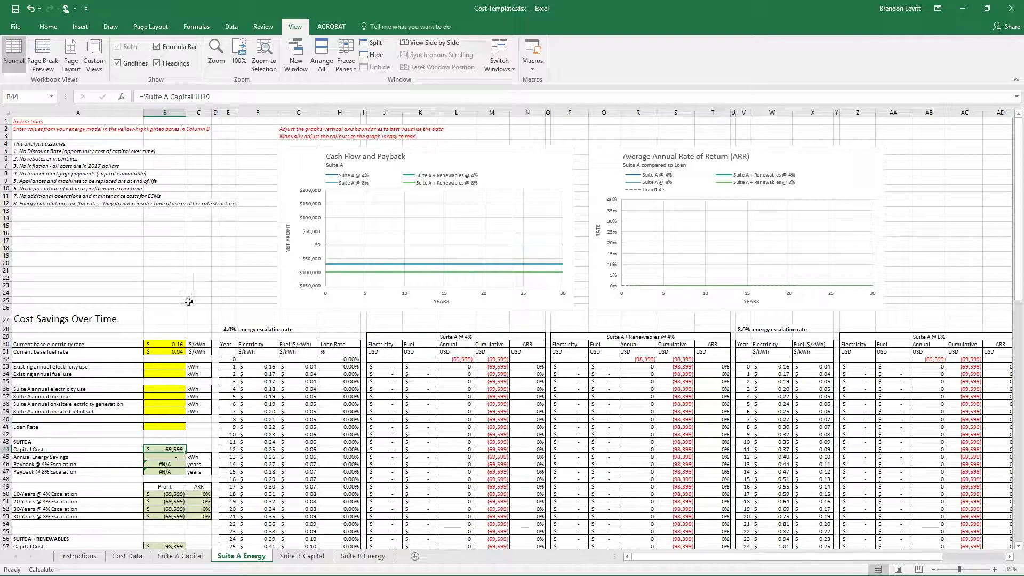
# Replace the base rates in B30:B31 with 0.2 for electricity and 0.04 for fuel.
pyautogui.click(166, 301)
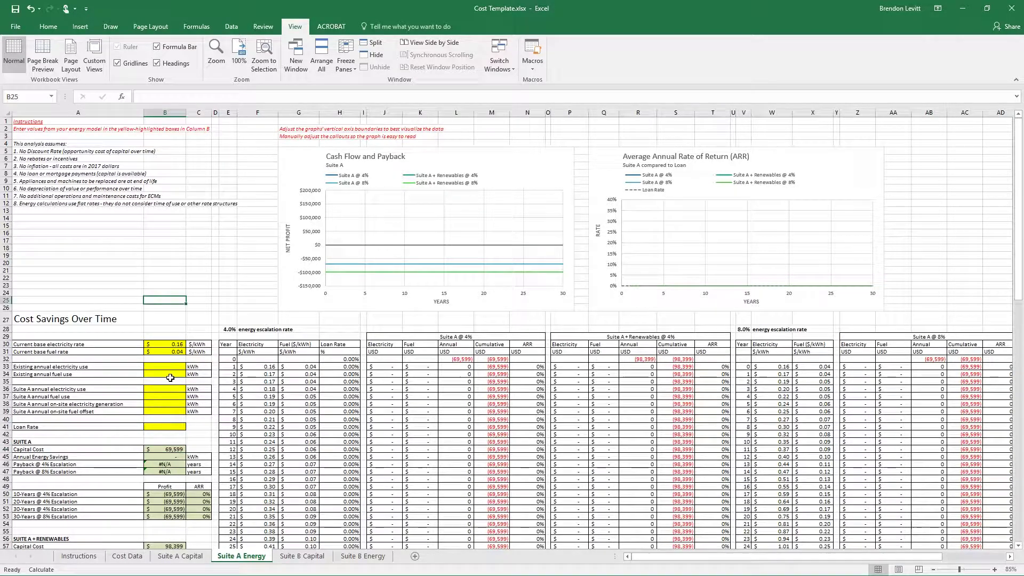
pyautogui.click(47, 368)
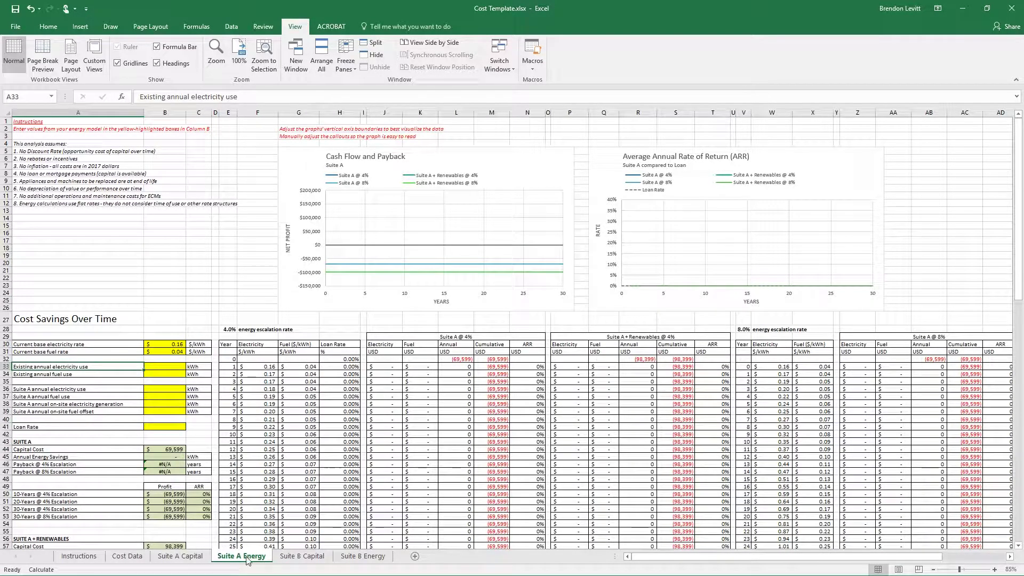
pyautogui.keyDown('ctrl'); pyautogui.scroll(2, 44, 327); pyautogui.keyUp('ctrl')
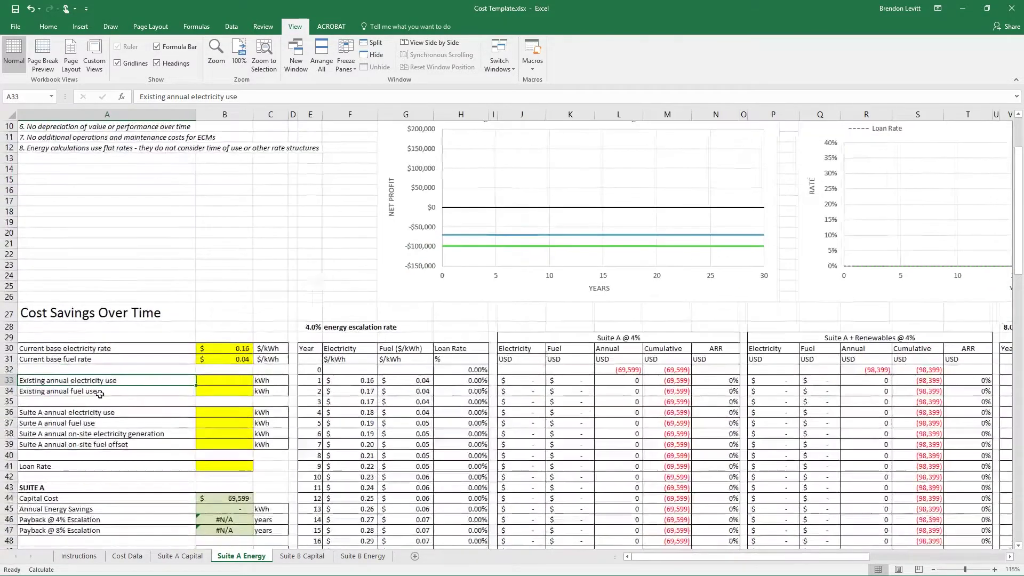
pyautogui.moveTo(240, 350); pyautogui.dragTo(247, 362)
pyautogui.press('Delete')
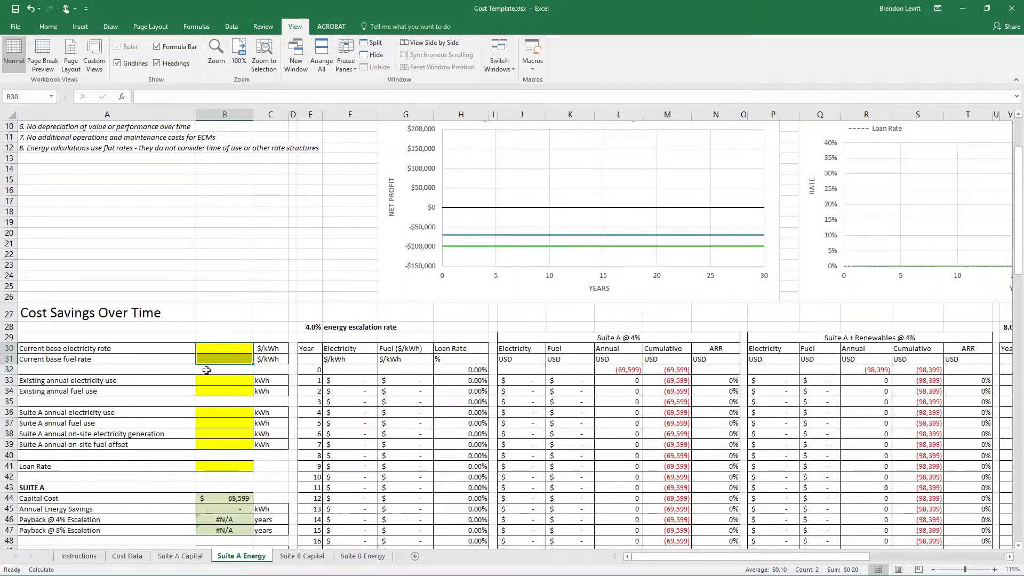
pyautogui.click(108, 352)
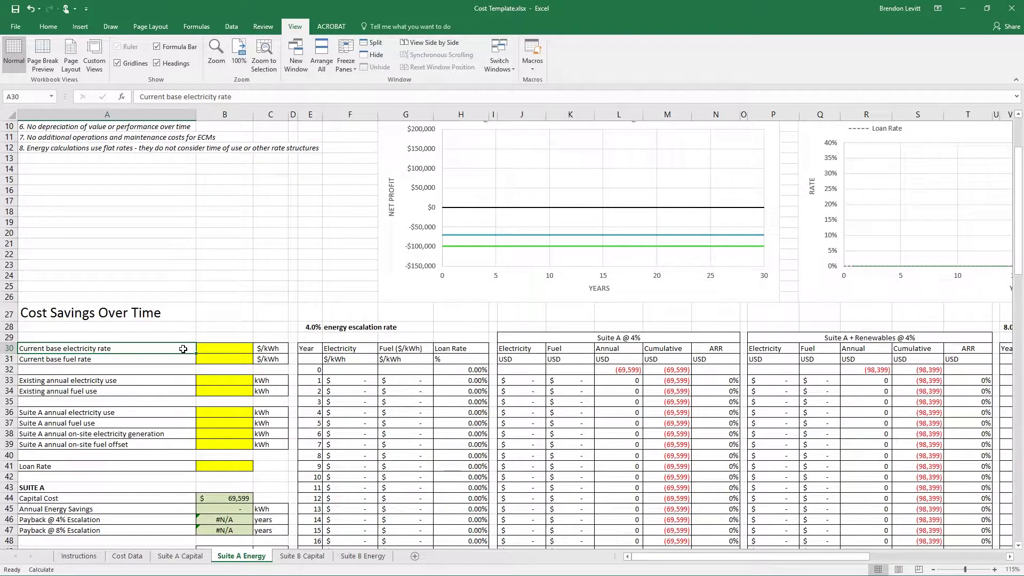
pyautogui.click(230, 348)
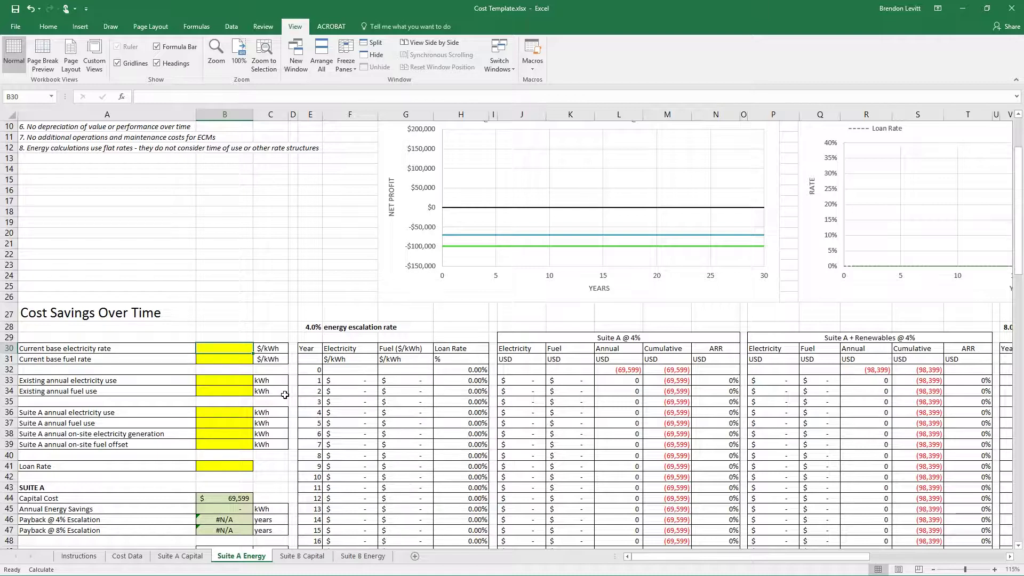
pyautogui.write('0.2')
pyautogui.press('Return')
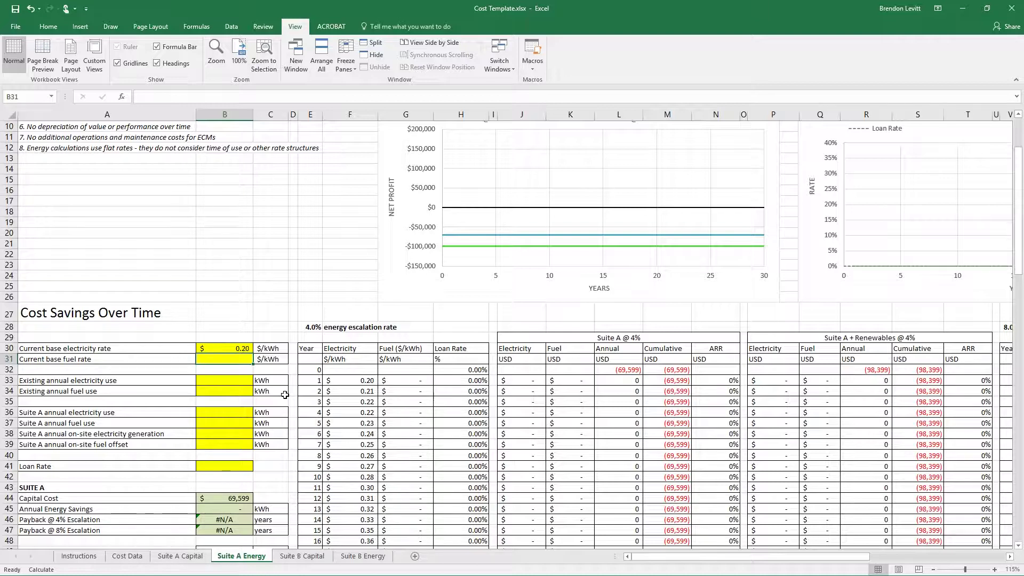
pyautogui.write('0.04')
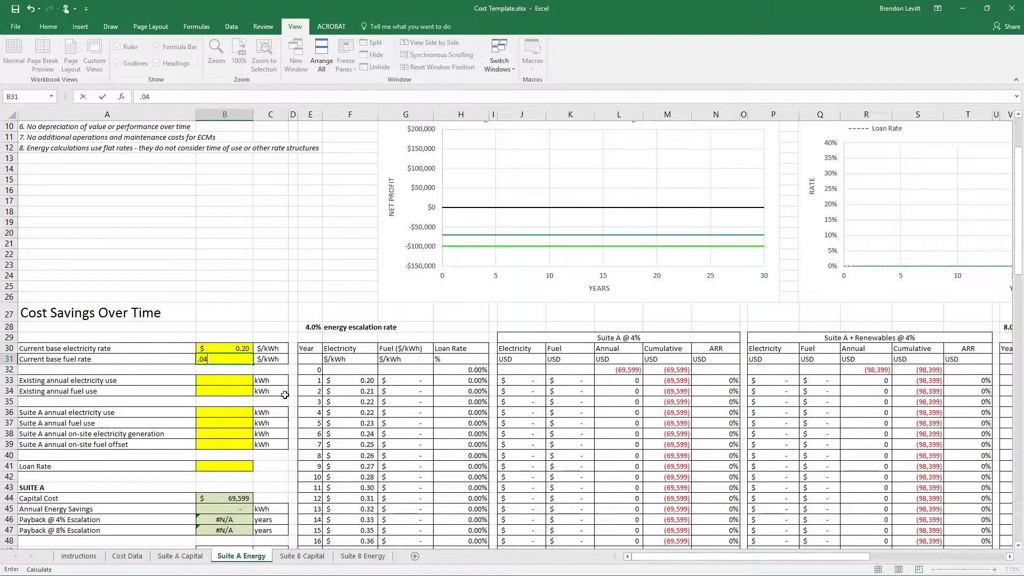
pyautogui.press('Return')
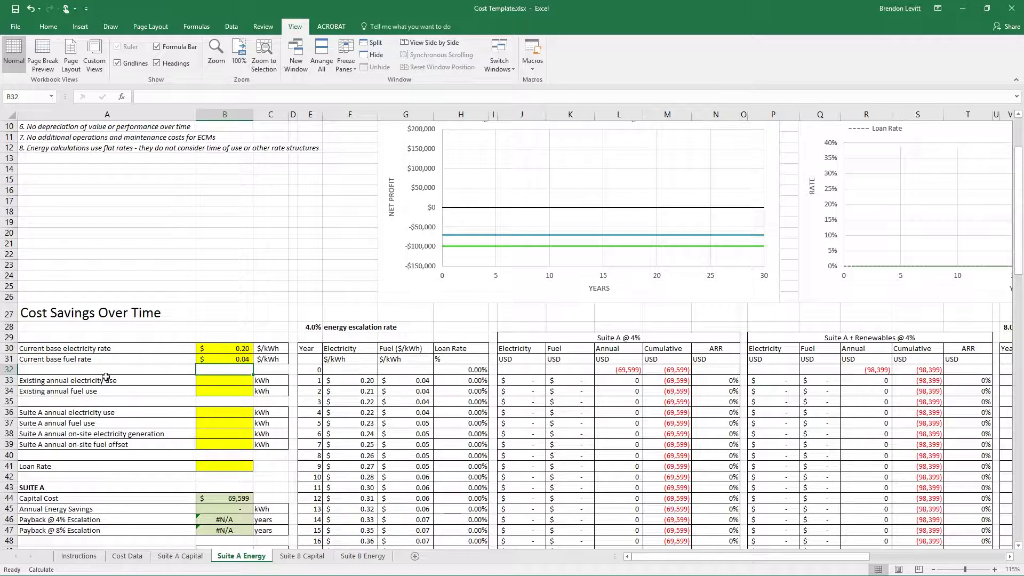
pyautogui.click(80, 380)
# Sum cooling through process (E68:E72) into D68, giving 22,478.
pyautogui.click(231, 379)
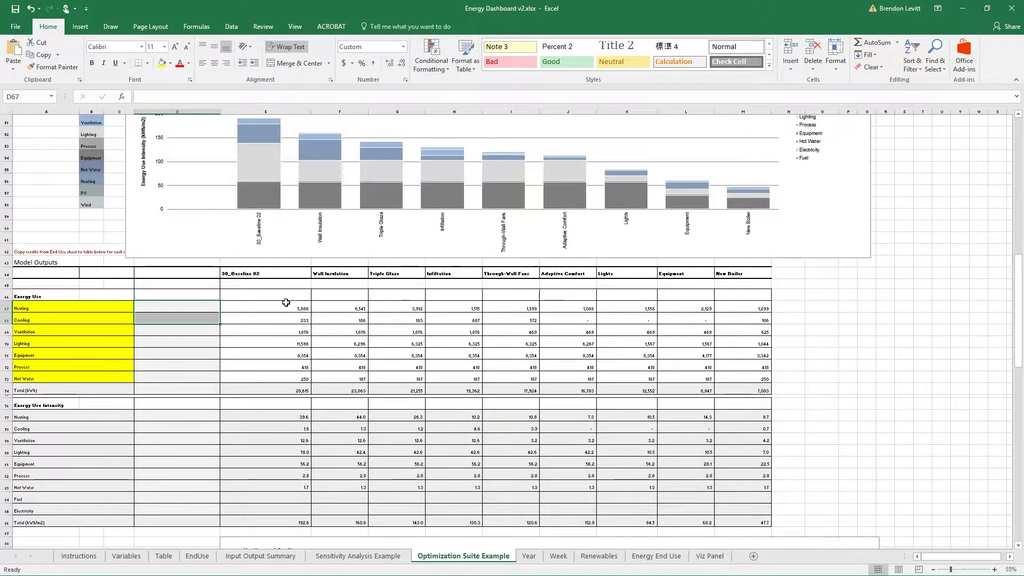
pyautogui.click(286, 303)
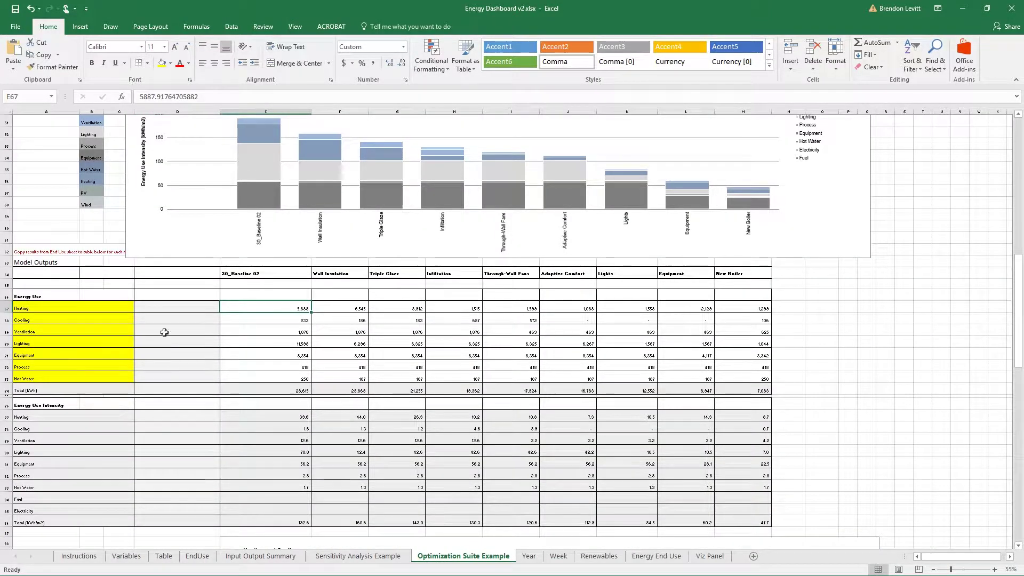
pyautogui.scroll(2, 165, 304)
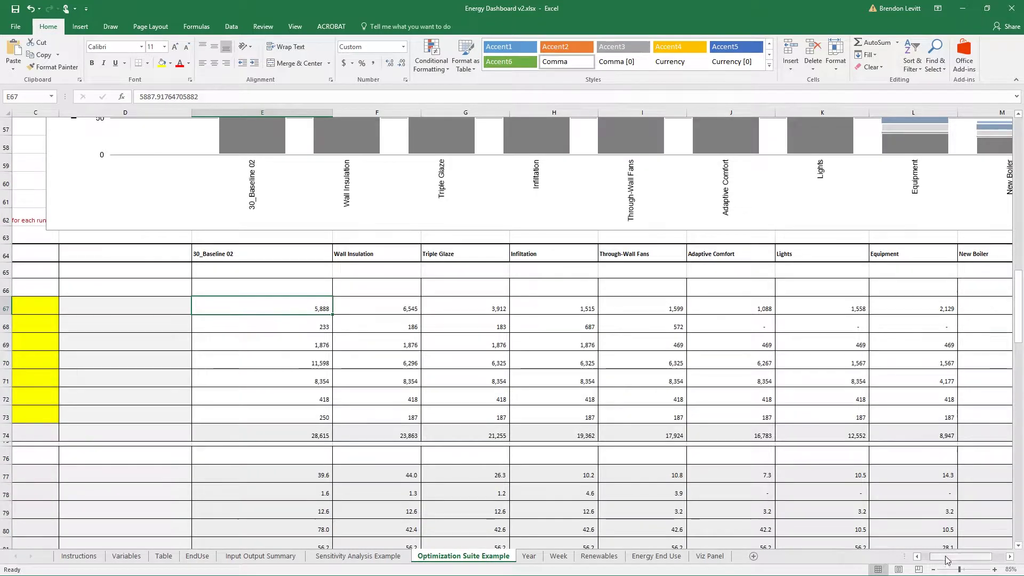
pyautogui.moveTo(946, 560); pyautogui.dragTo(939, 560)
pyautogui.click(311, 324)
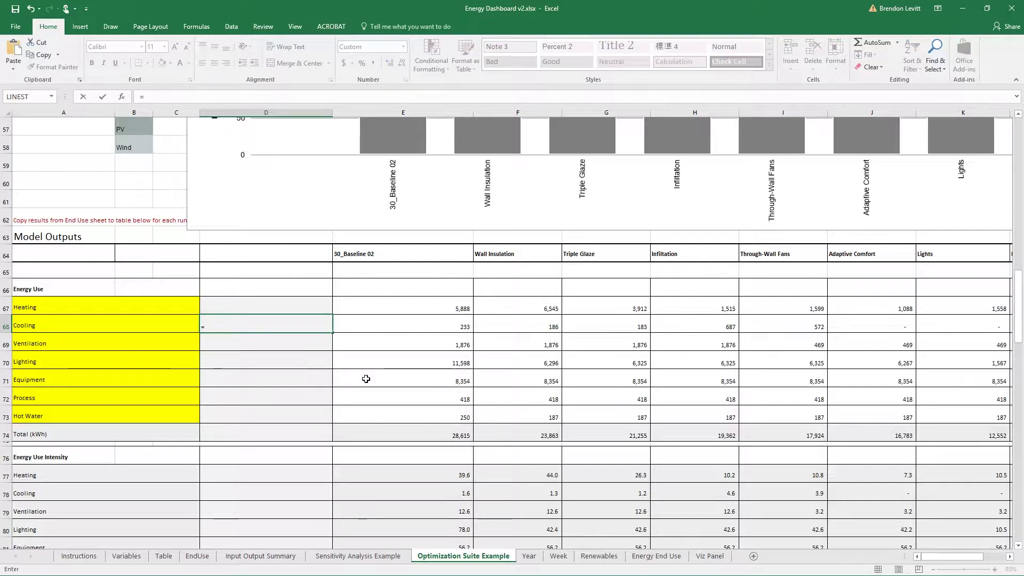
pyautogui.write('=sum(')
pyautogui.click(409, 329)
pyautogui.moveTo(409, 328); pyautogui.dragTo(399, 398)
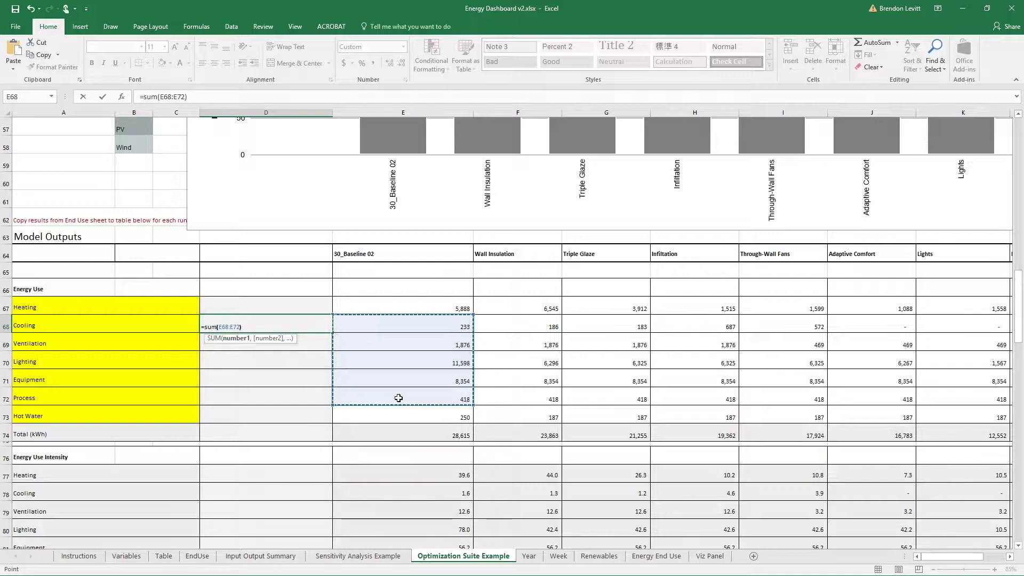
pyautogui.press('Return')
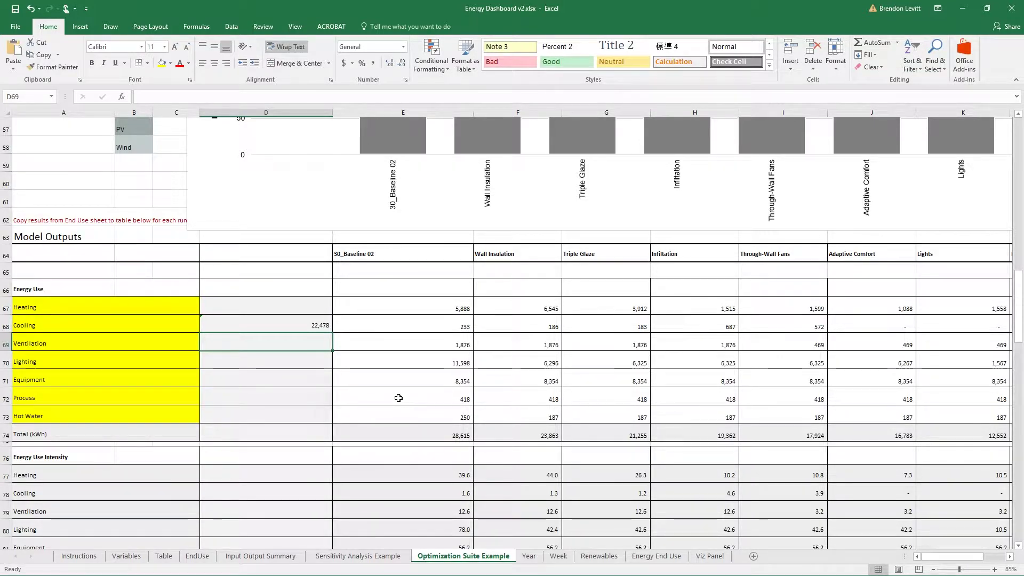
# Total heating and hot water (E67, E73) in D69 as 6,138, and copy D68:D69.
pyautogui.write('=')
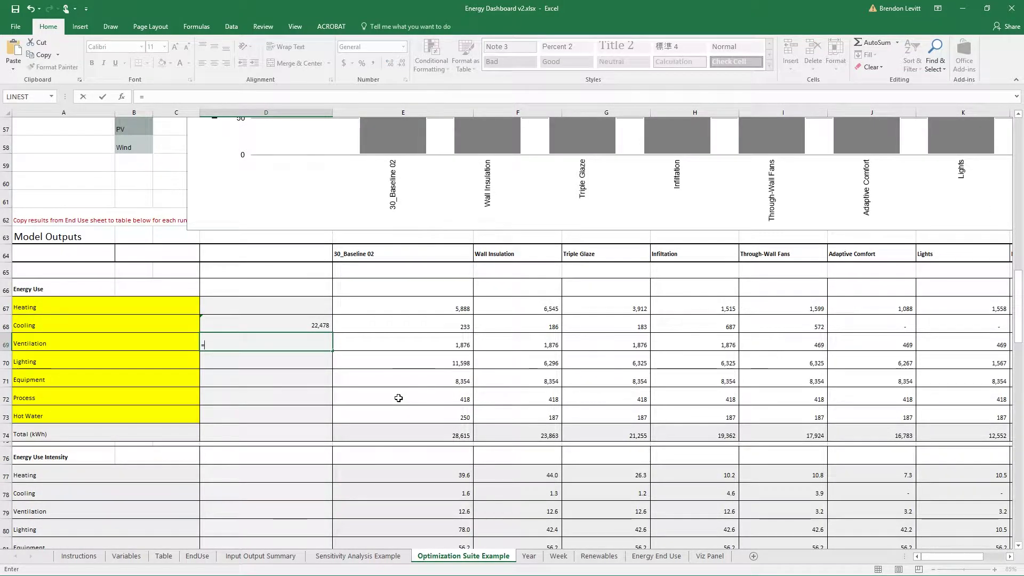
pyautogui.write('sum(')
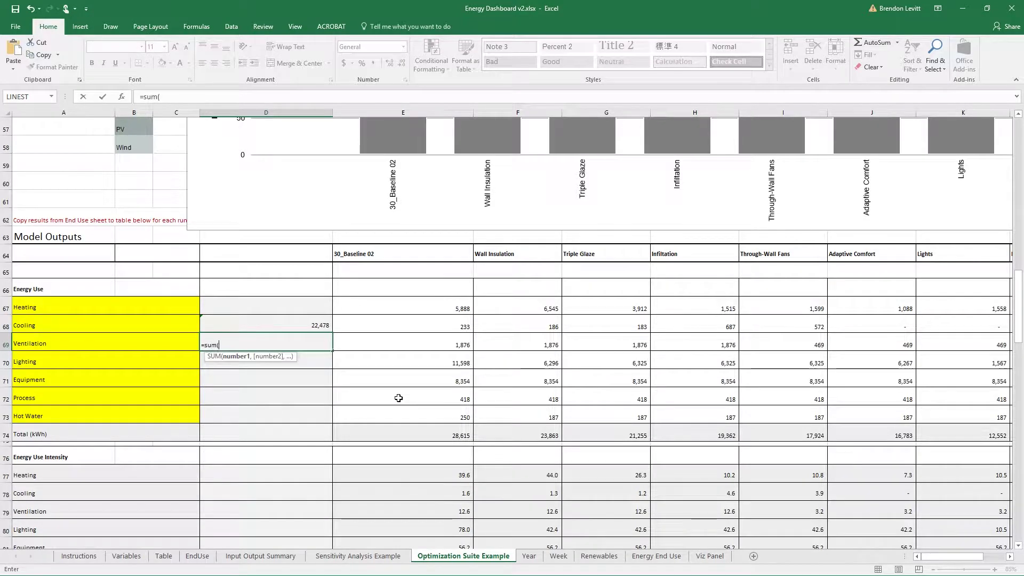
pyautogui.click(441, 302)
pyautogui.keyDown('ctrl'); pyautogui.click(428, 417); pyautogui.keyUp('ctrl')
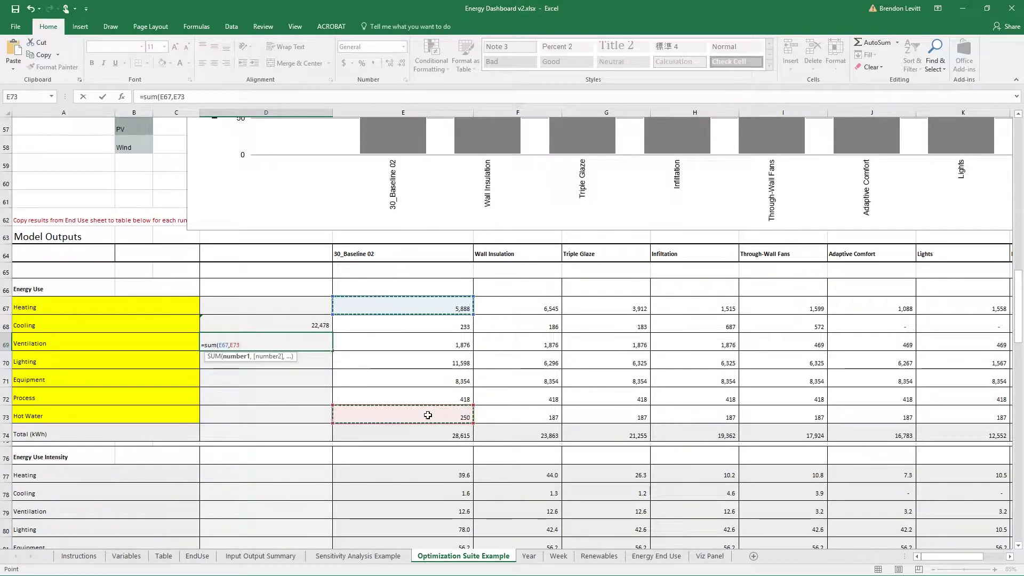
pyautogui.press('Return')
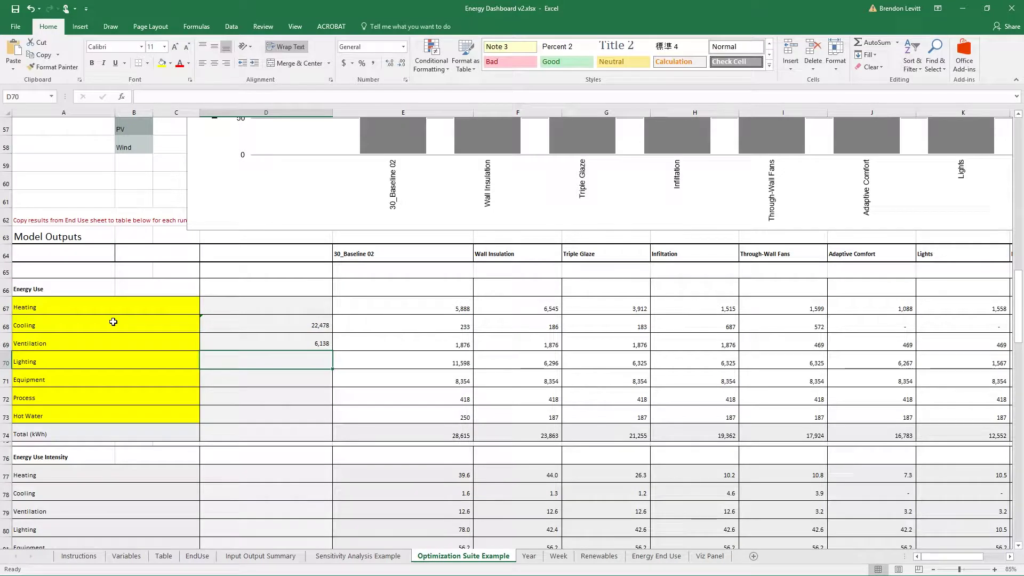
pyautogui.click(325, 326)
pyautogui.moveTo(325, 326); pyautogui.dragTo(323, 337)
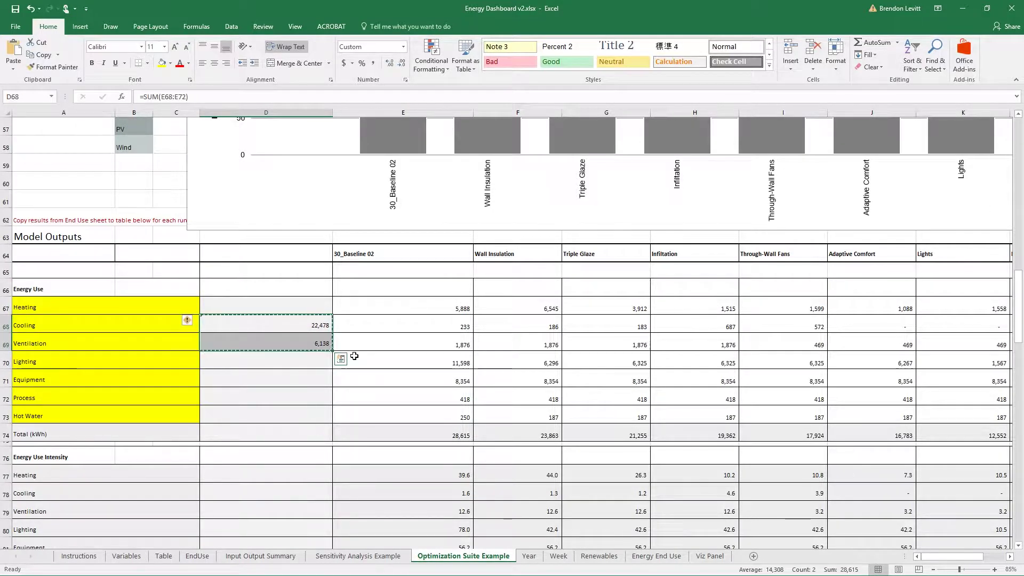
pyautogui.hotkey('ctrl', 'c')
# Paste the 22,478 and 6,138 totals as values into Cost Template's B33:B34.
pyautogui.hotkey('ctrl', 'Tab')
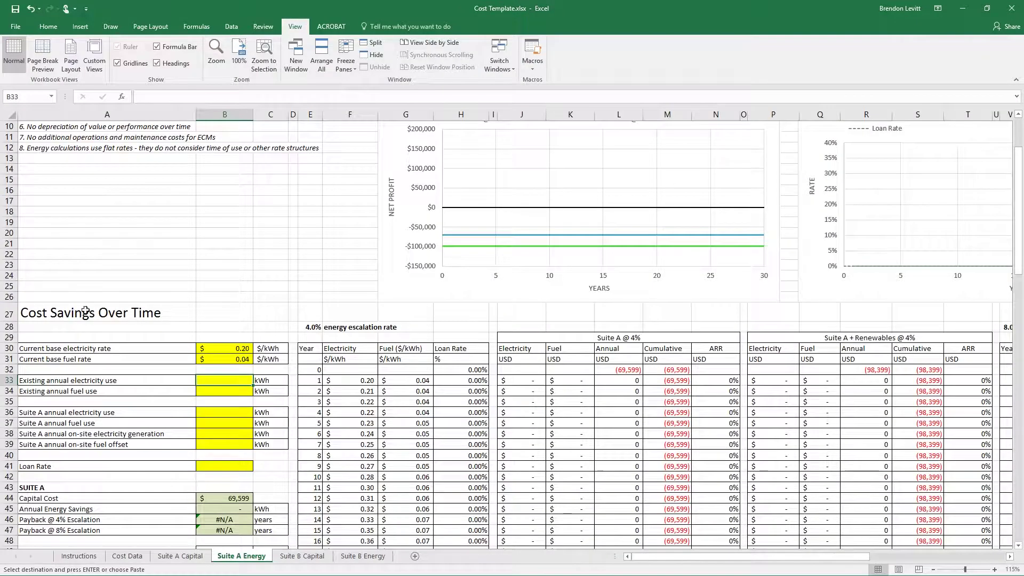
pyautogui.rightClick(241, 381)
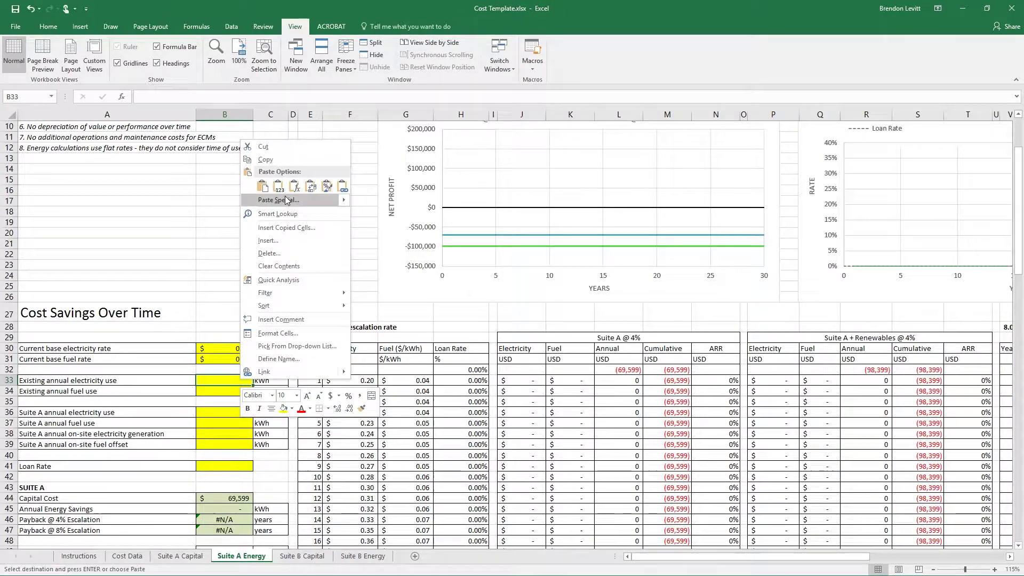
pyautogui.click(269, 186)
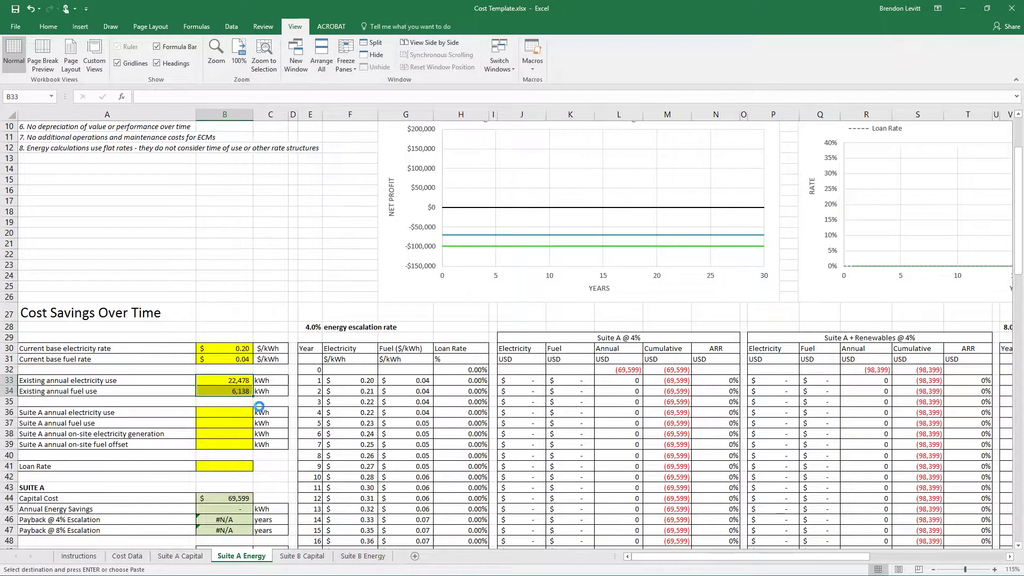
pyautogui.click(227, 413)
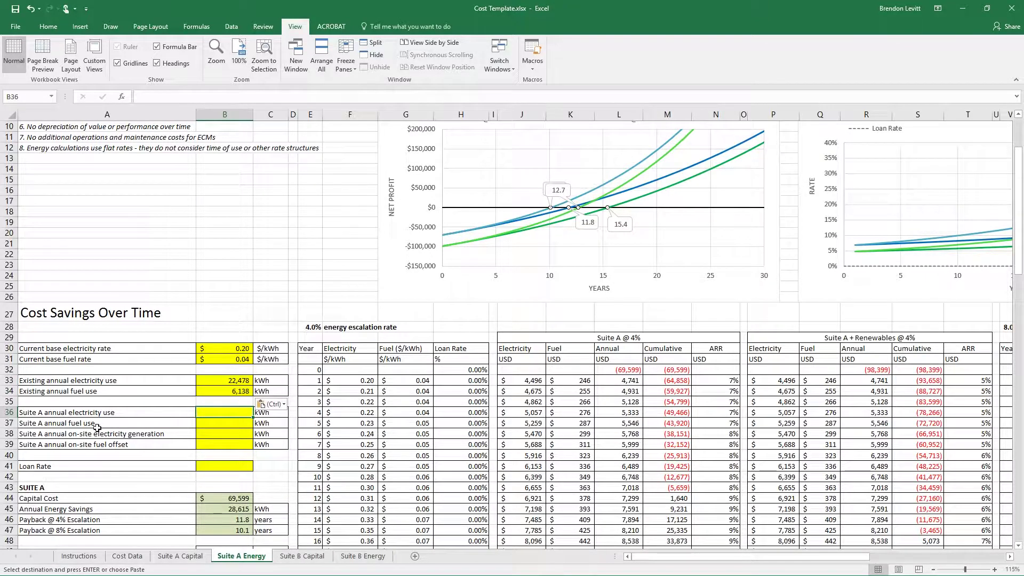
pyautogui.click(41, 414)
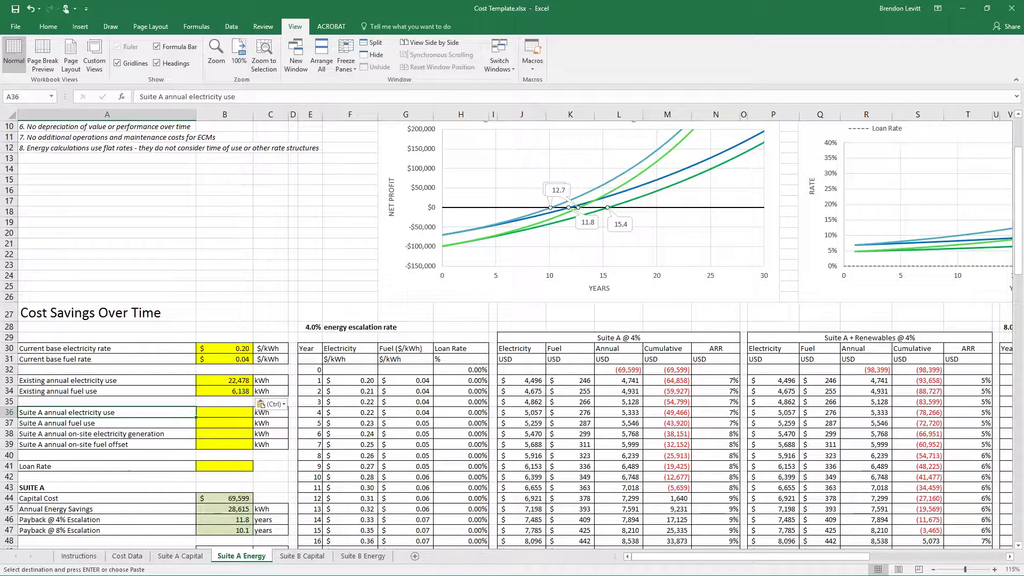
pyautogui.hotkey('alt', 'Tab')
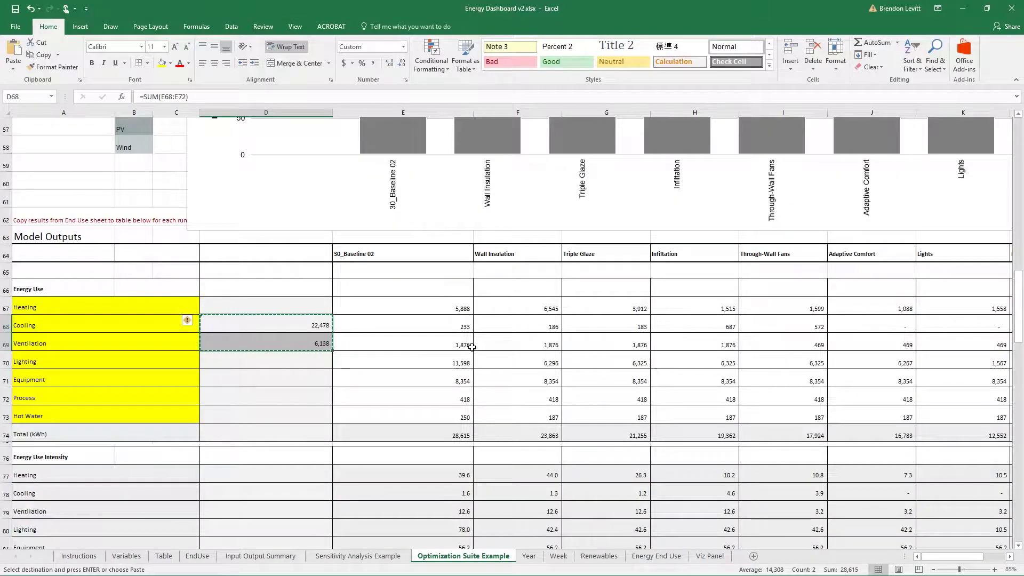
# Sum the New Boiler values M68:M72 into N68, giving 5,535.
pyautogui.click(341, 359)
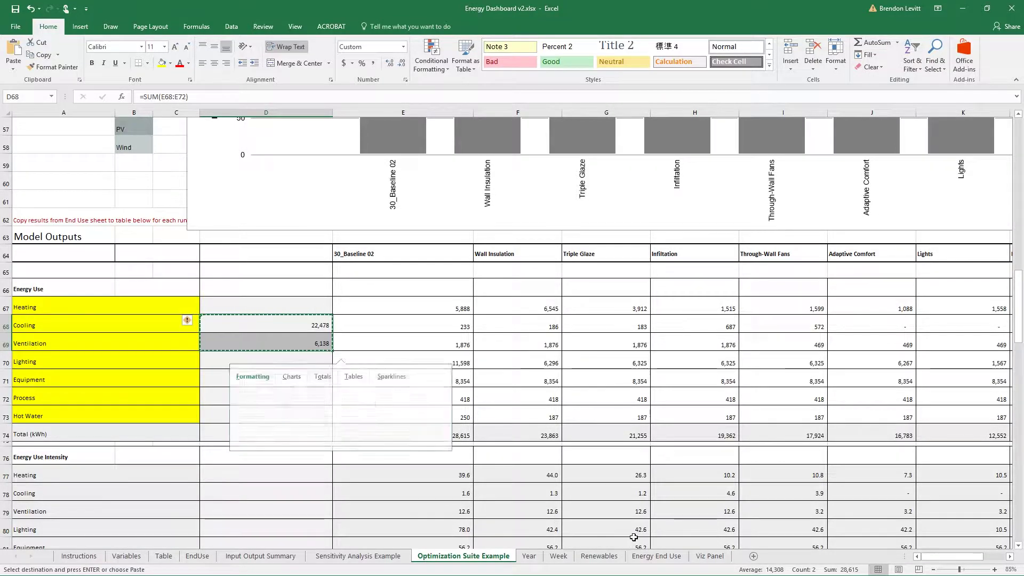
pyautogui.moveTo(955, 557); pyautogui.dragTo(981, 560)
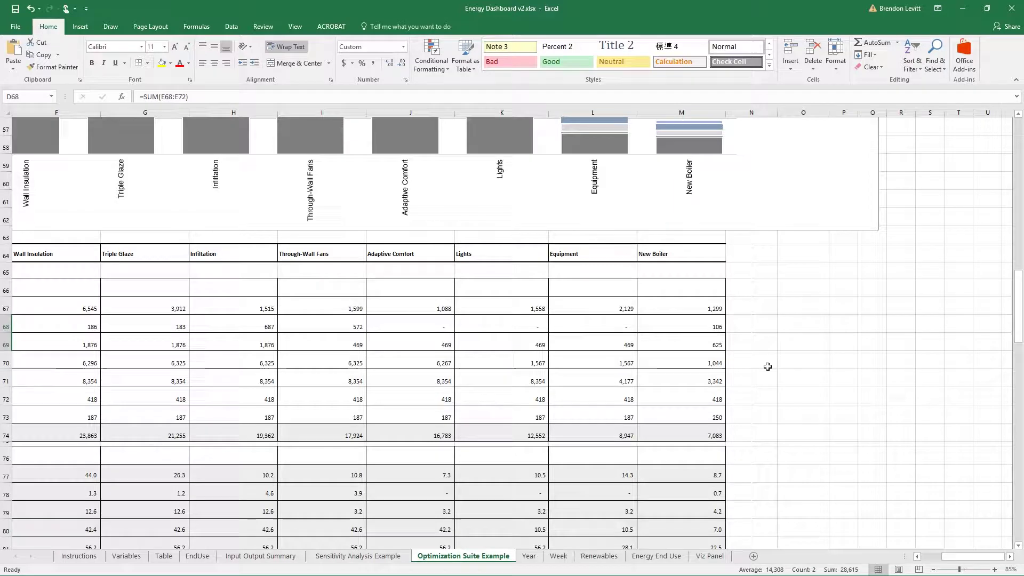
pyautogui.click(762, 326)
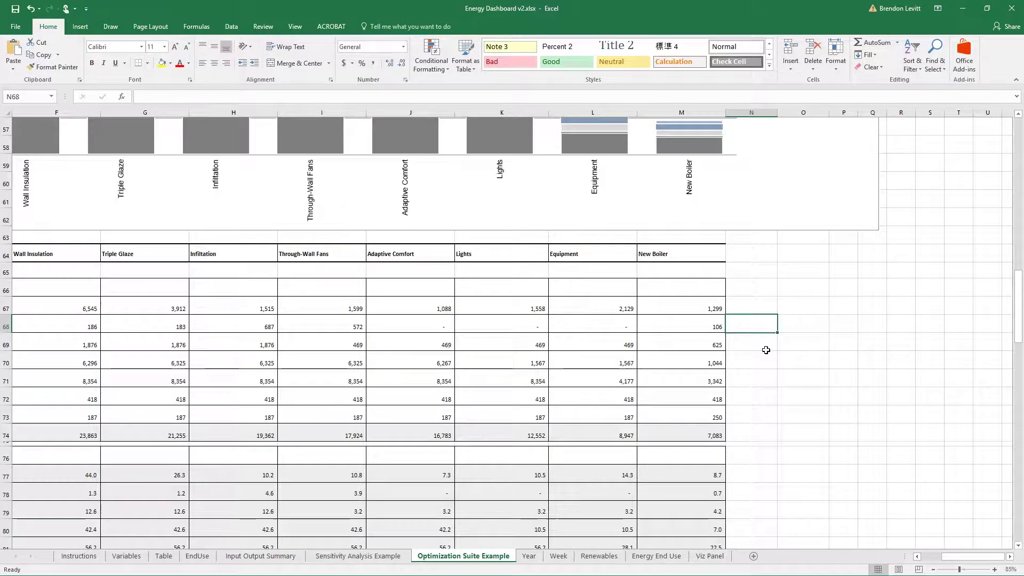
pyautogui.write('=su')
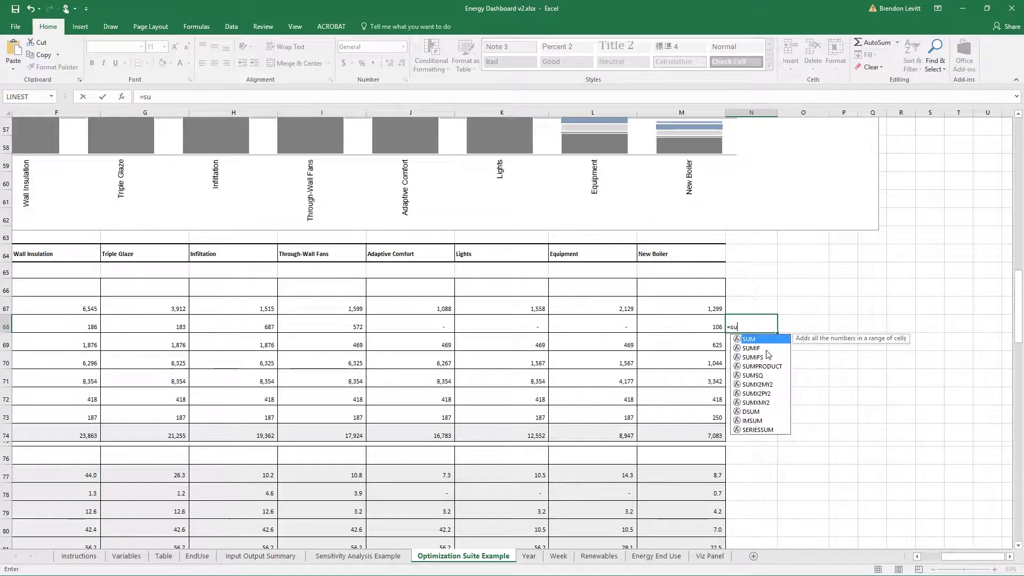
pyautogui.write('m(')
pyautogui.moveTo(720, 325); pyautogui.dragTo(696, 394)
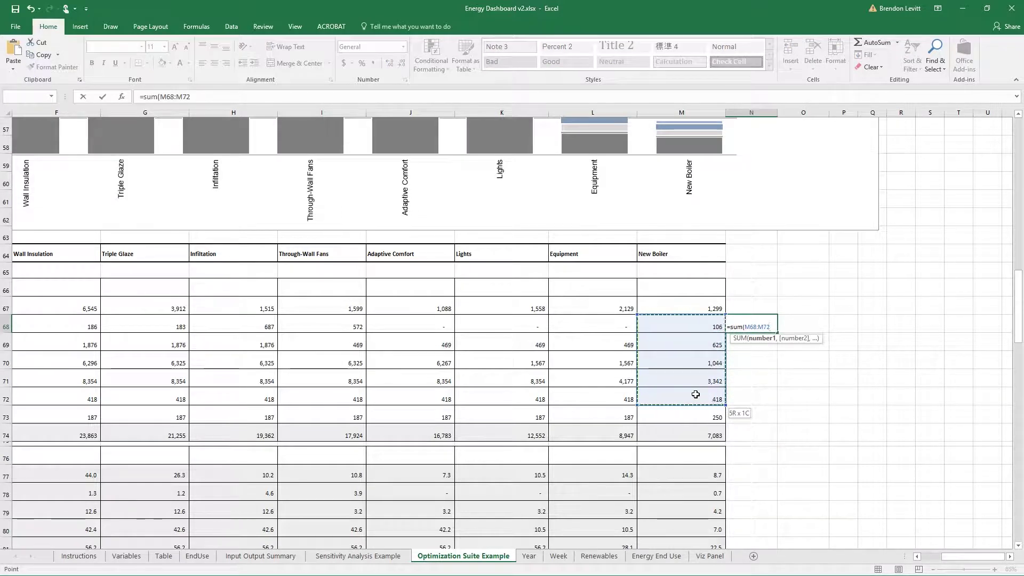
pyautogui.press('Return')
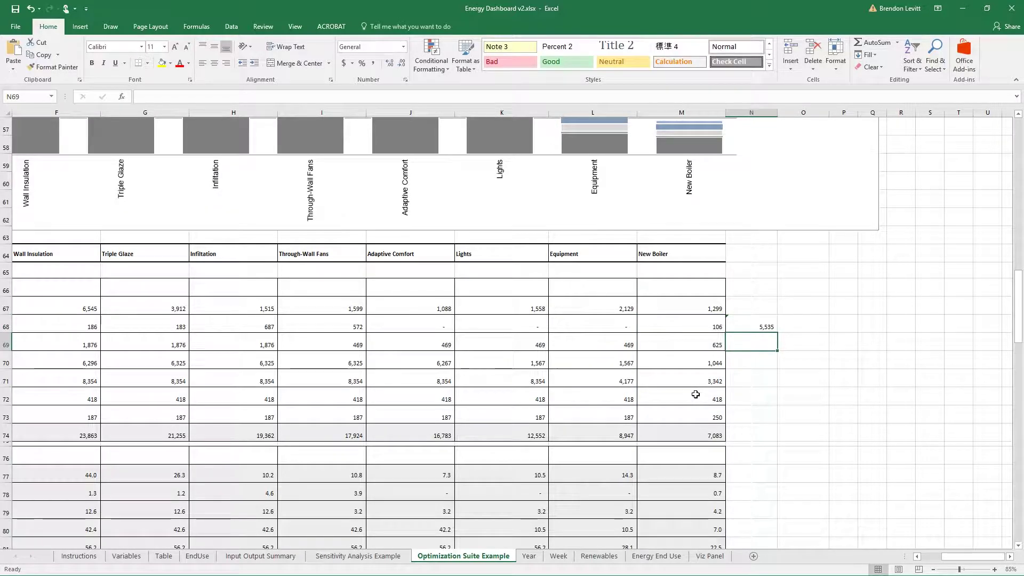
# Sum M67 and M73 into N69, giving 1,549, and copy N68:N69.
pyautogui.write('=su,(')
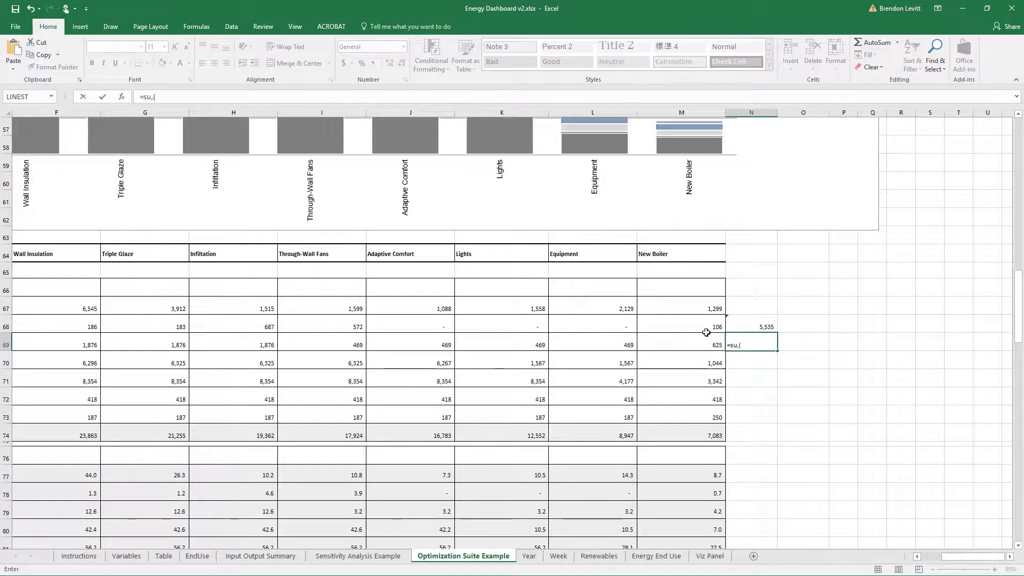
pyautogui.click(705, 309)
pyautogui.write(',')
pyautogui.click(711, 418)
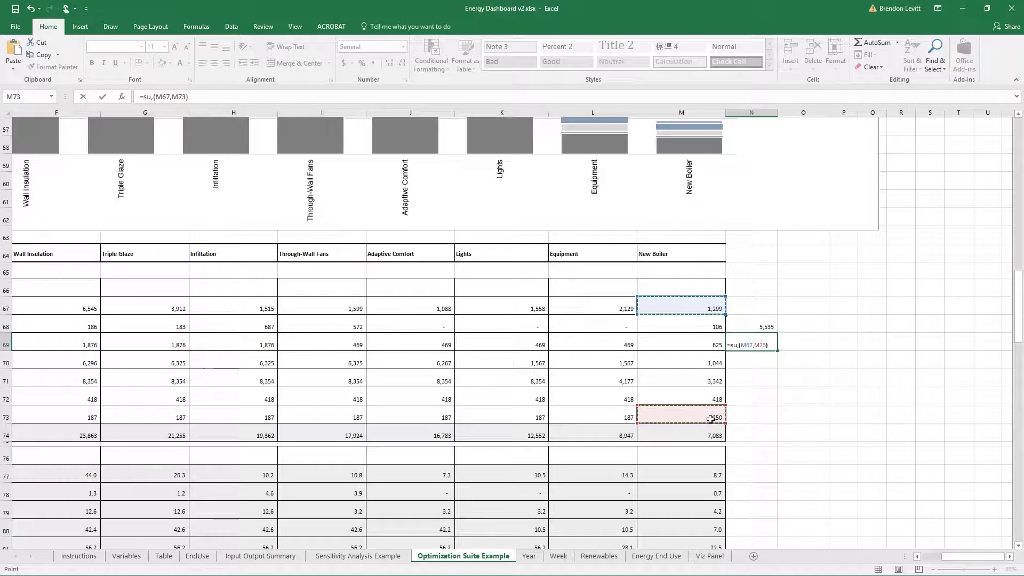
pyautogui.press('Return')
pyautogui.moveTo(751, 326); pyautogui.dragTo(751, 345)
pyautogui.hotkey('ctrl', 'c')
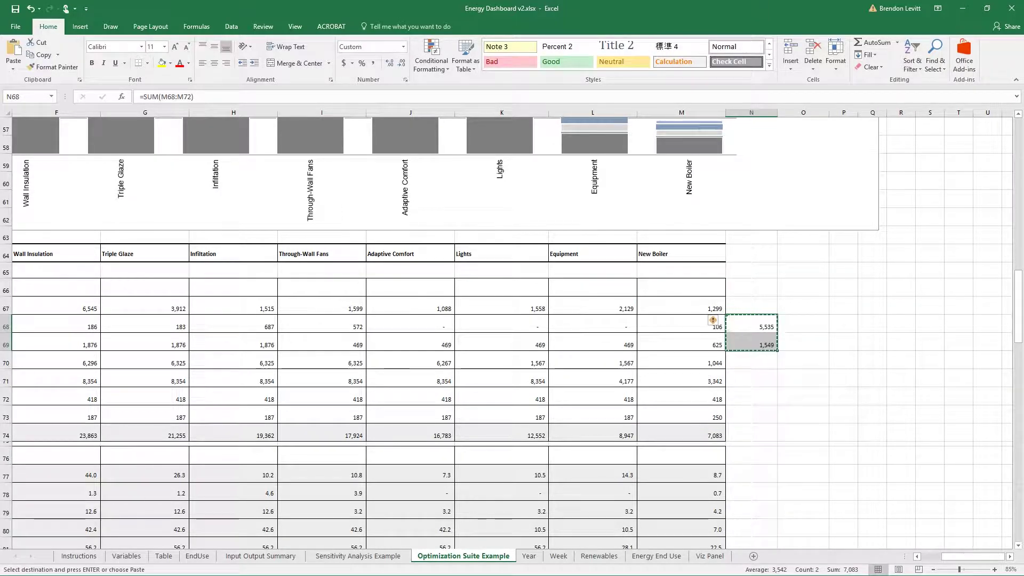
# Paste the 5,535 and 1,549 totals as values into Cost Template's B36:B37.
pyautogui.hotkey('ctrl', 'Tab')
pyautogui.rightClick(231, 416)
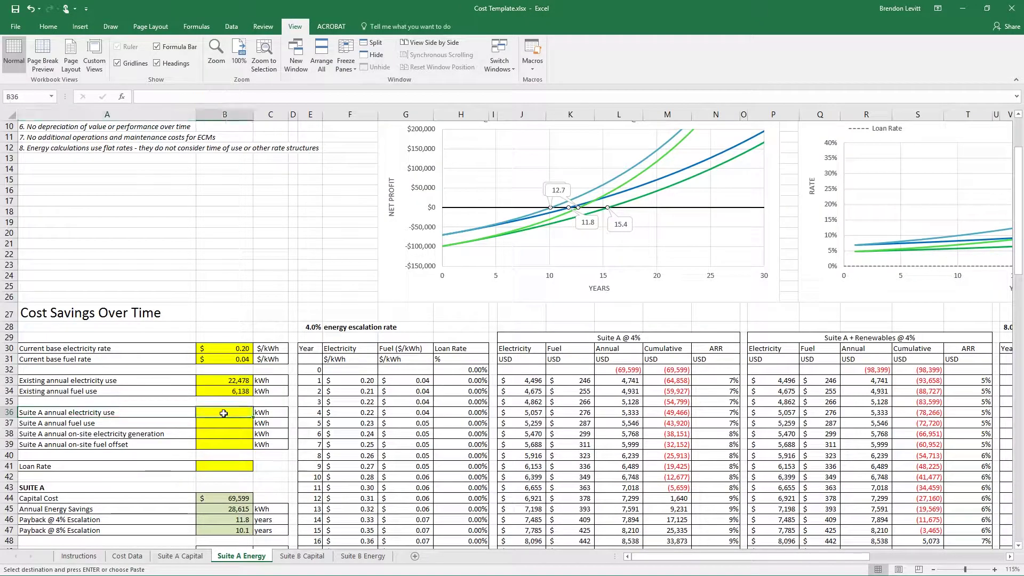
pyautogui.click(262, 221)
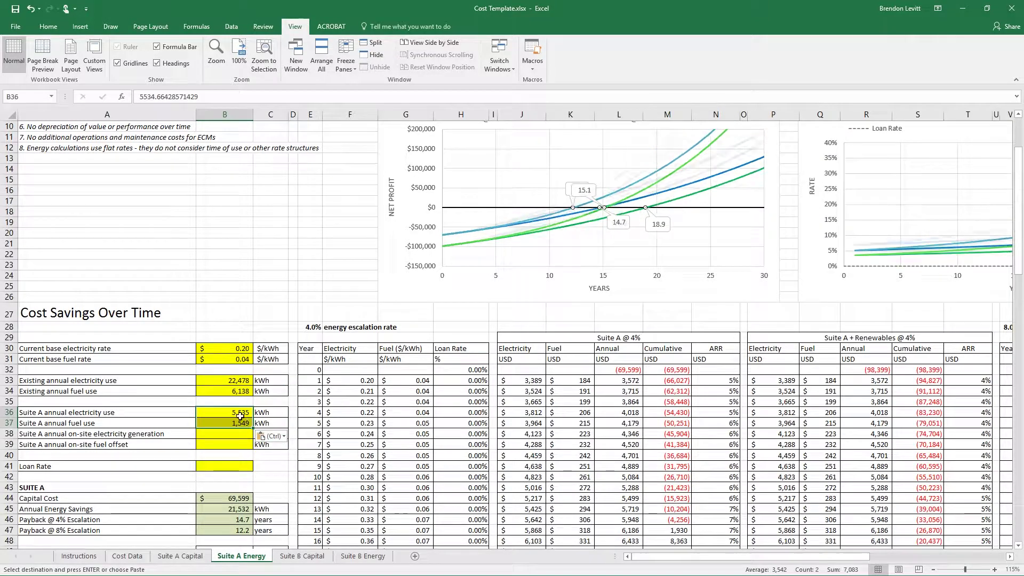
pyautogui.click(238, 433)
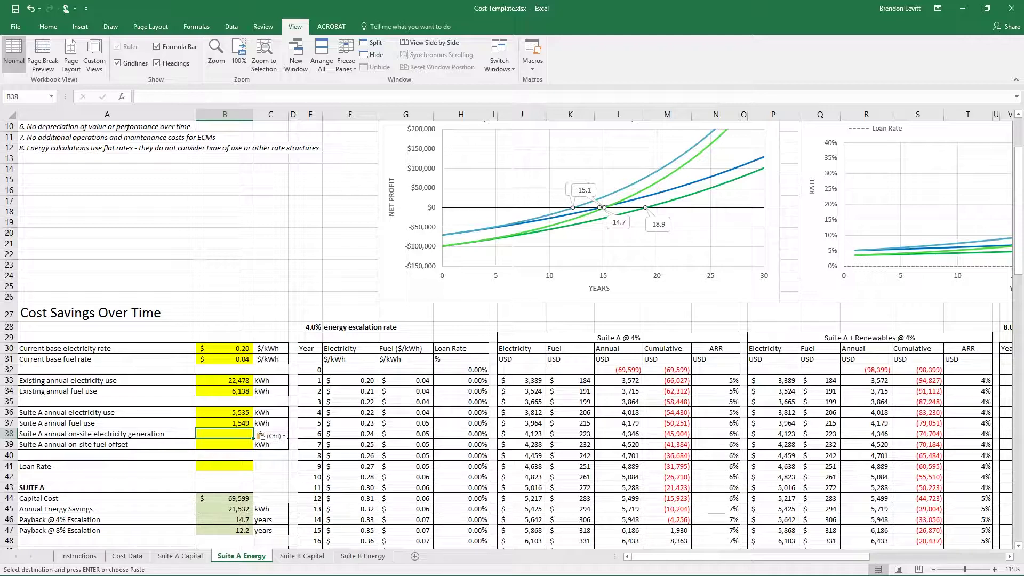
pyautogui.hotkey('alt', 'Tab')
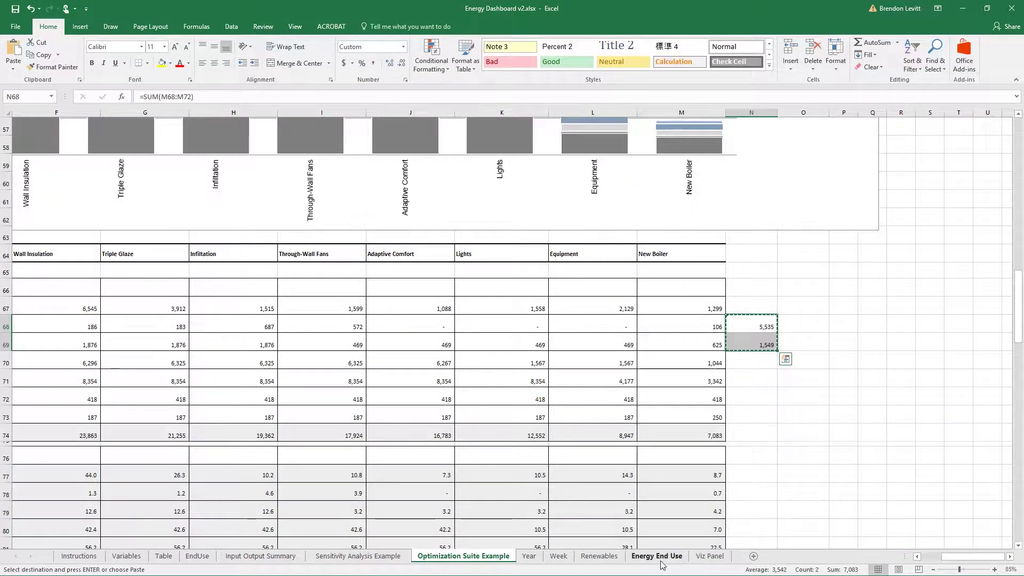
# Add PV and Wind generation in AH26 and paste the 9,582 total into B38 and B39.
pyautogui.click(660, 560)
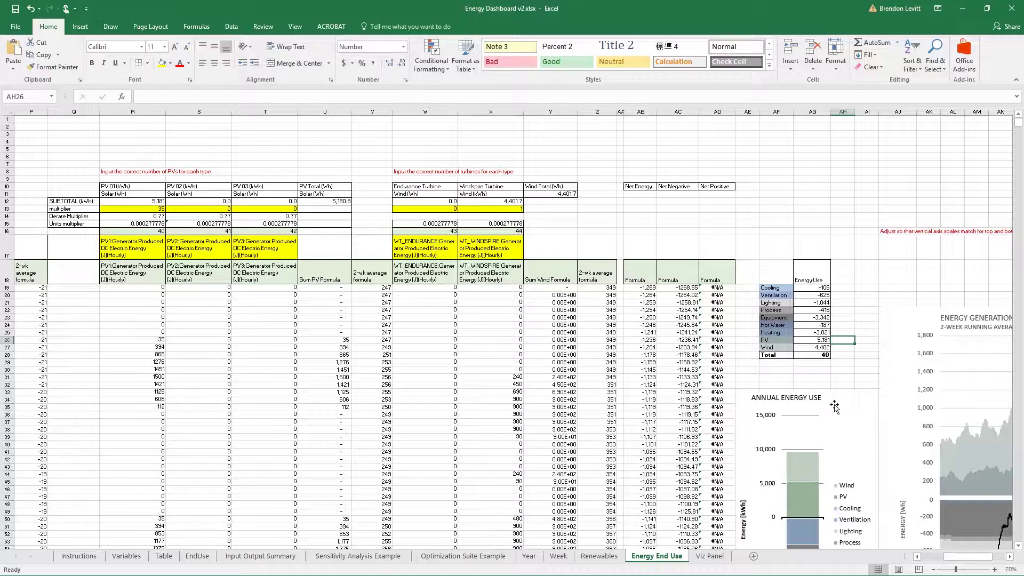
pyautogui.click(824, 347)
pyautogui.press('Return')
pyautogui.hotkey('ctrl', 'c')
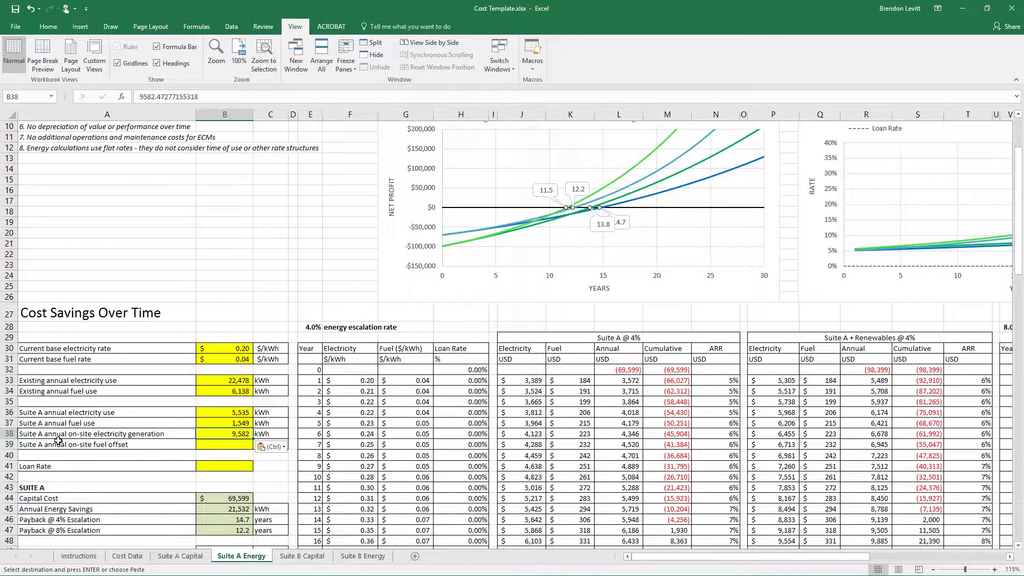
pyautogui.press('Down')
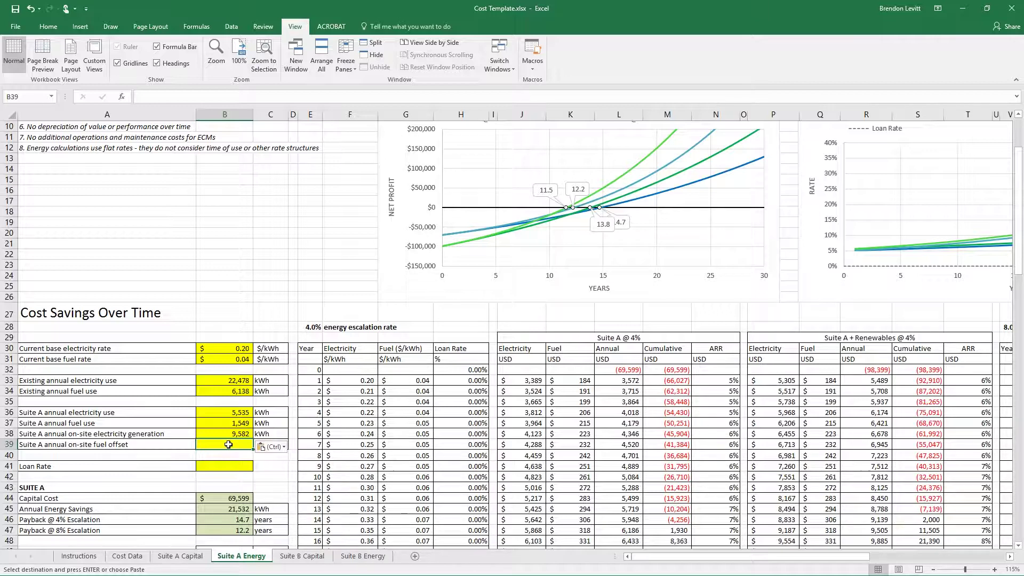
pyautogui.press('Return')
pyautogui.click(234, 466)
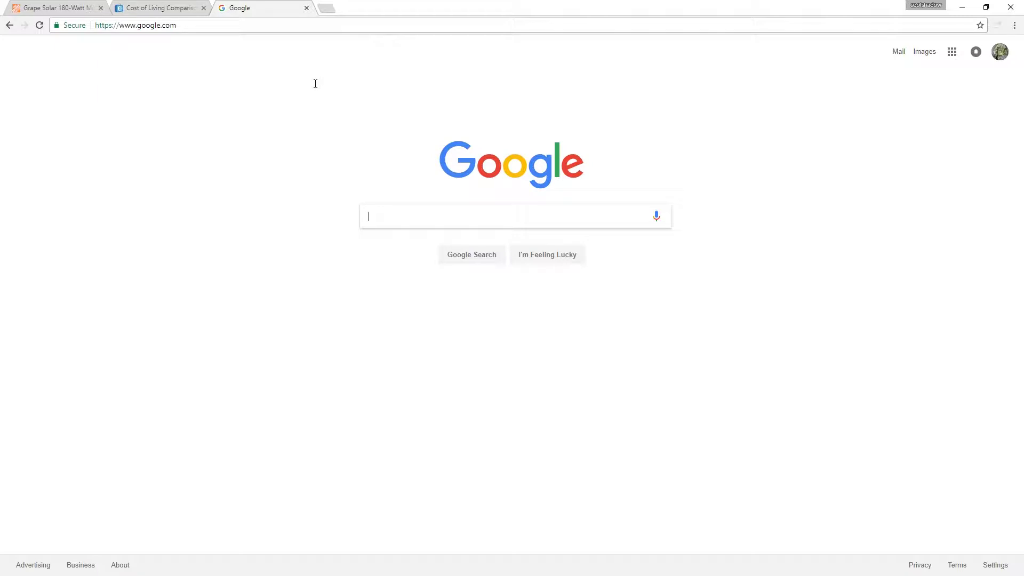
# Search Google for 'mortgage rates ca' and note the 3.83% 30-year fixed rate.
pyautogui.click(338, 24)
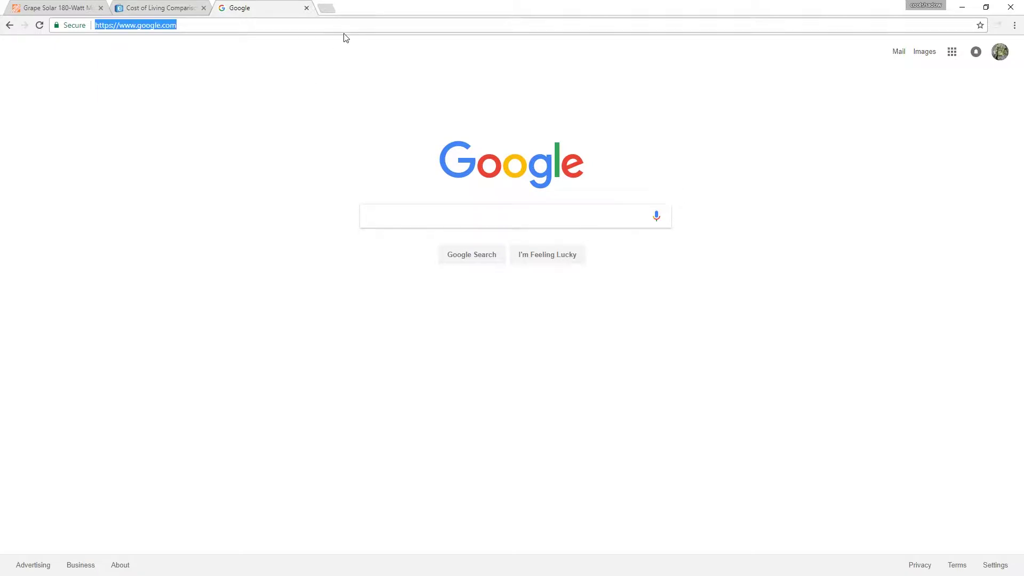
pyautogui.write('mort')
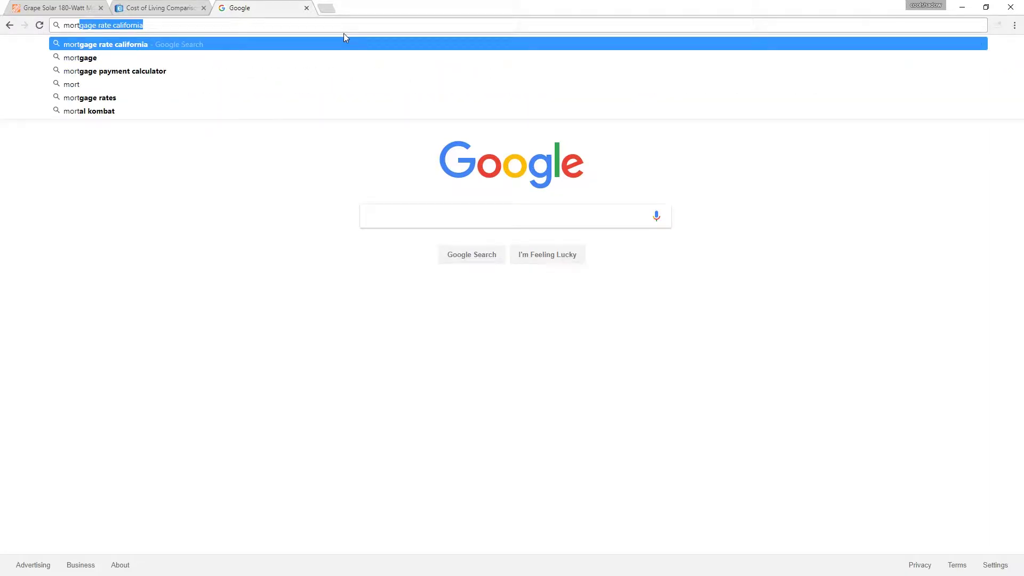
pyautogui.write('gage r')
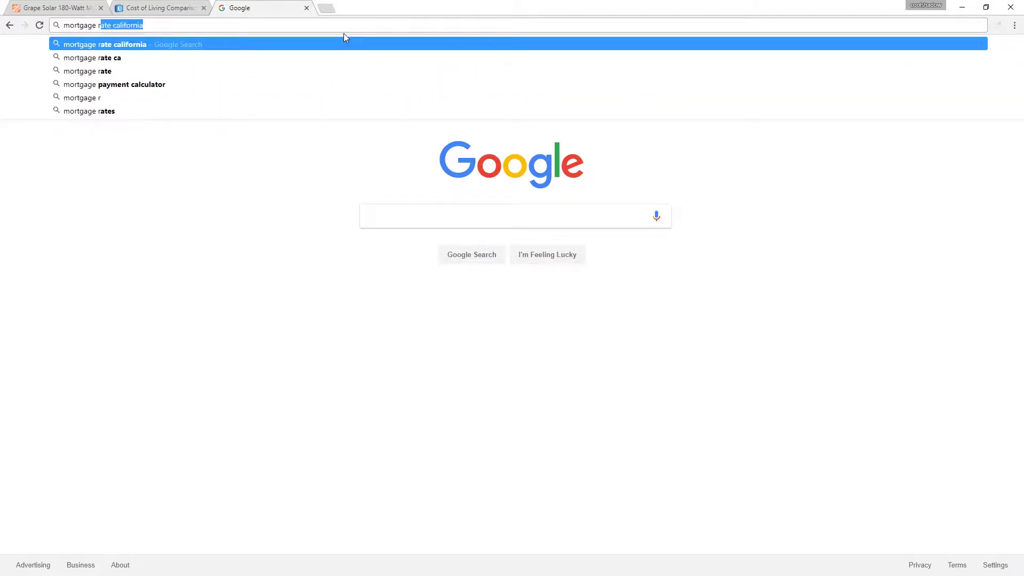
pyautogui.write('ates ca')
pyautogui.press('Return')
pyautogui.scroll(-3, 103, 406)
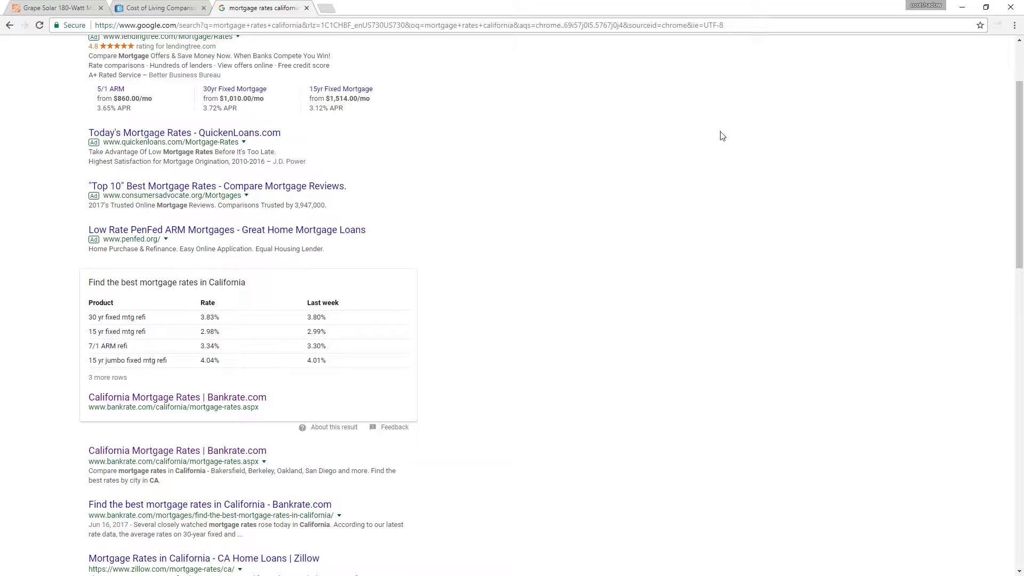
pyautogui.click(961, 7)
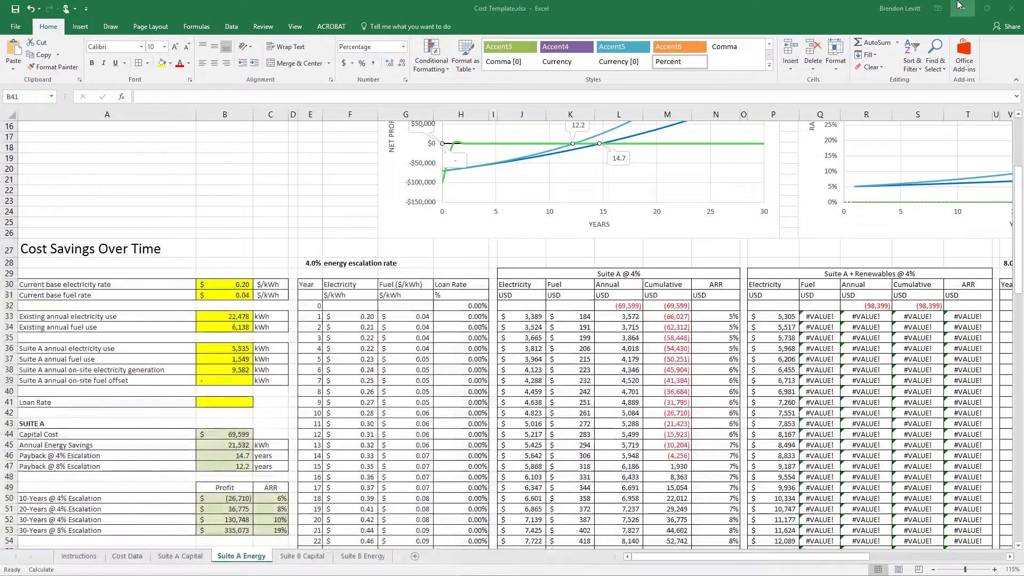
# Enter =3.83*2 in the Loan Rate cell B41, giving a 7.66% rate.
pyautogui.click(219, 402)
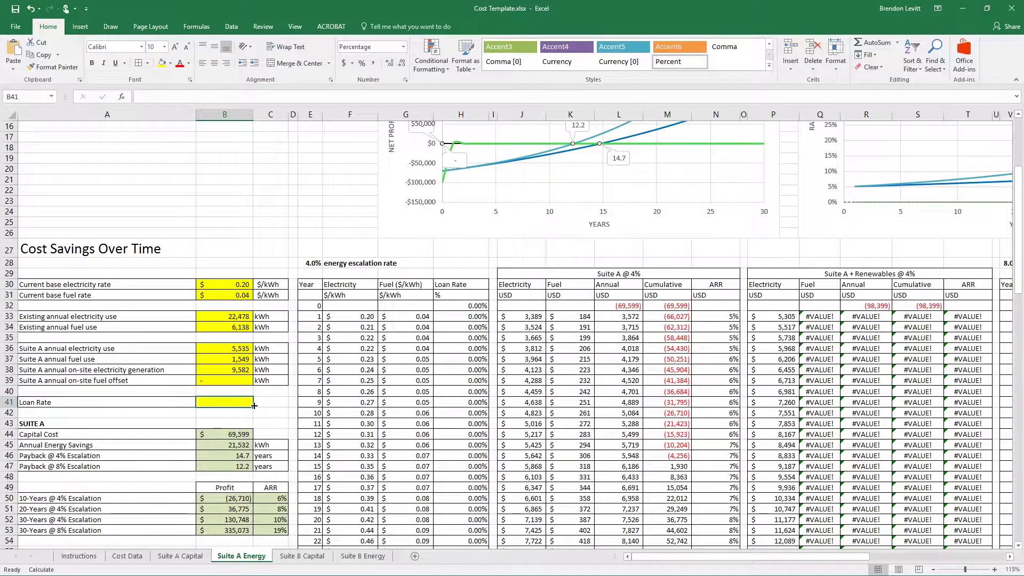
pyautogui.write('3.83')
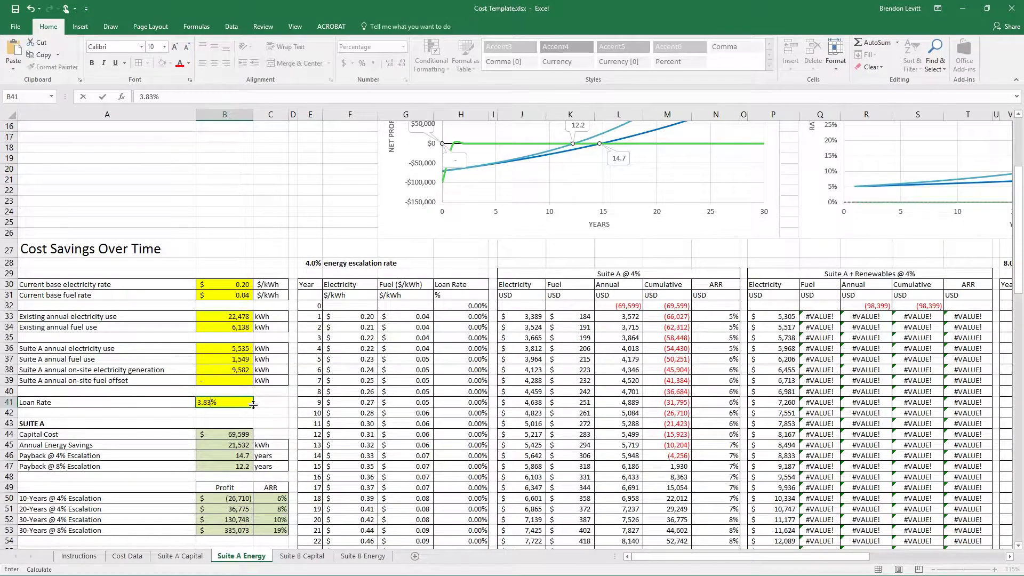
pyautogui.write('*2')
pyautogui.press('Home')
pyautogui.write('=')
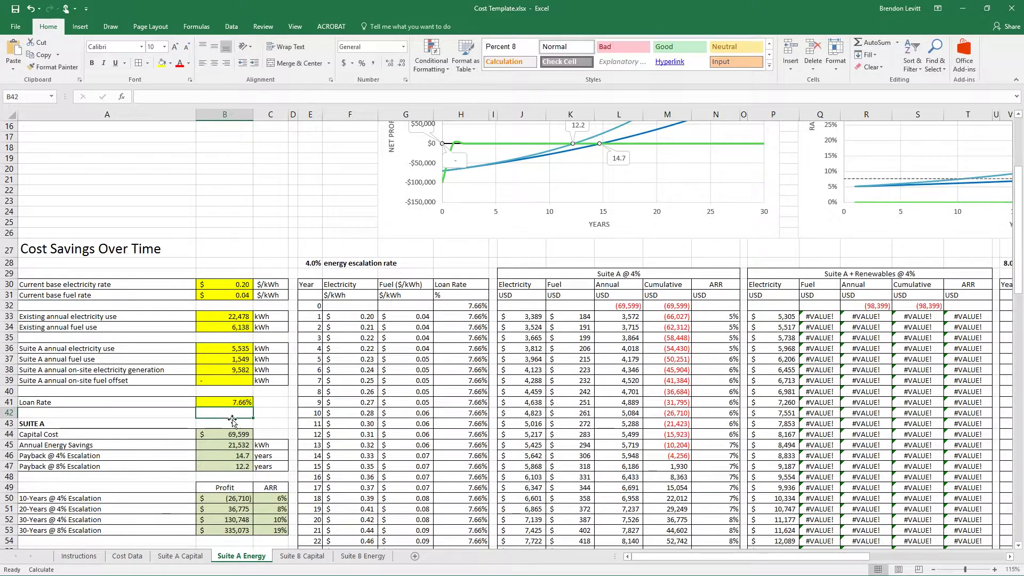
pyautogui.hotkey('ctrl', 'Return')
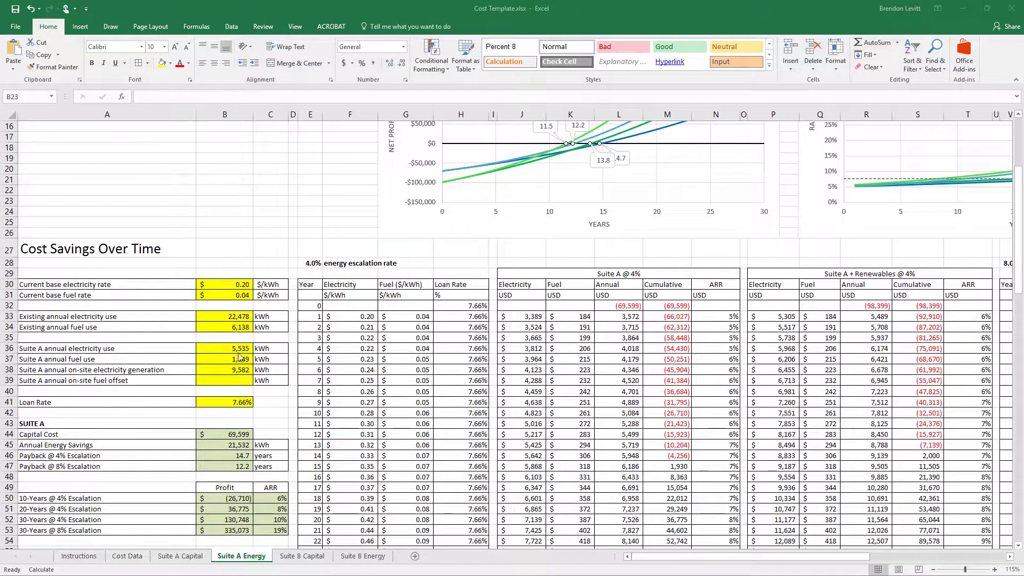
pyautogui.click(269, 233)
pyautogui.hscroll(2, 269, 233)
pyautogui.moveTo(819, 557); pyautogui.dragTo(799, 557)
pyautogui.scroll(-2, 296, 405)
pyautogui.scroll(-1, 281, 416)
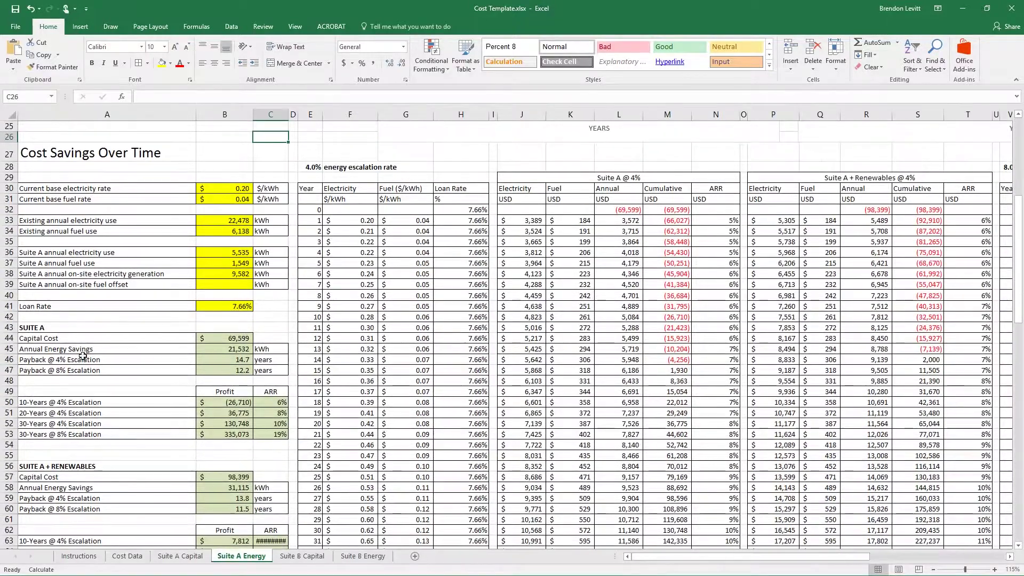
pyautogui.click(128, 328)
pyautogui.click(226, 339)
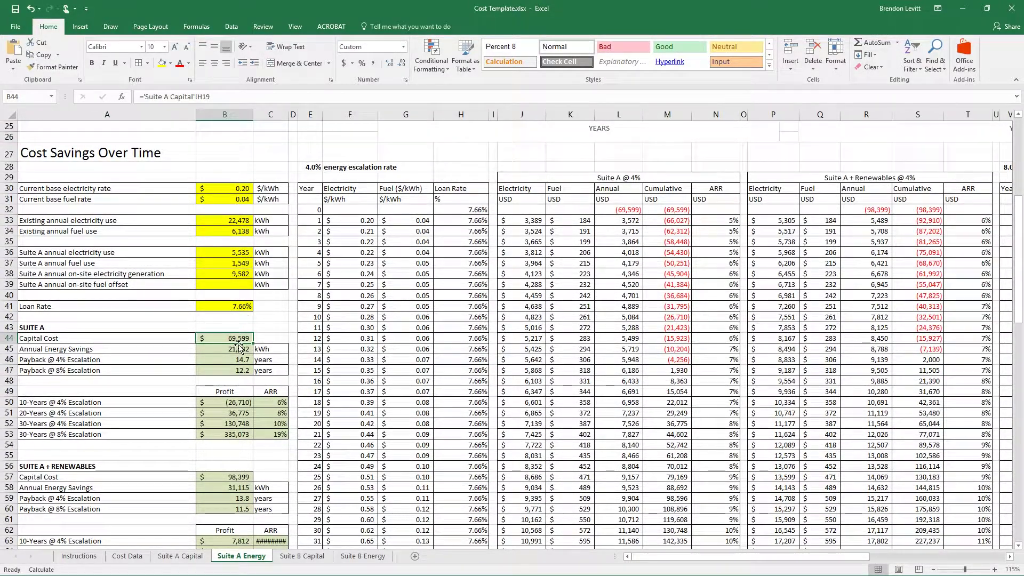
pyautogui.press('F2')
pyautogui.hotkey('shift', 'Home')
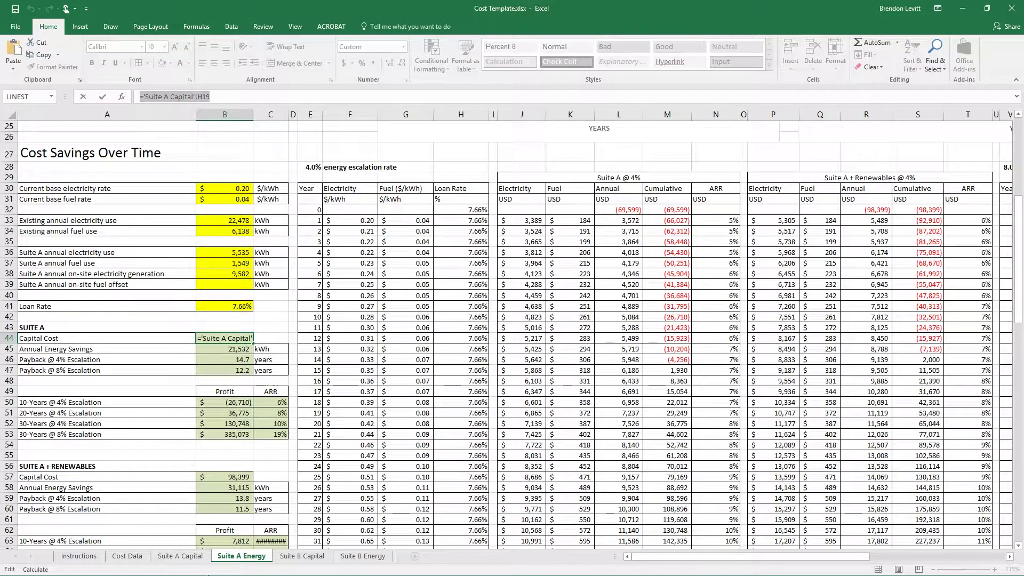
pyautogui.press('Escape')
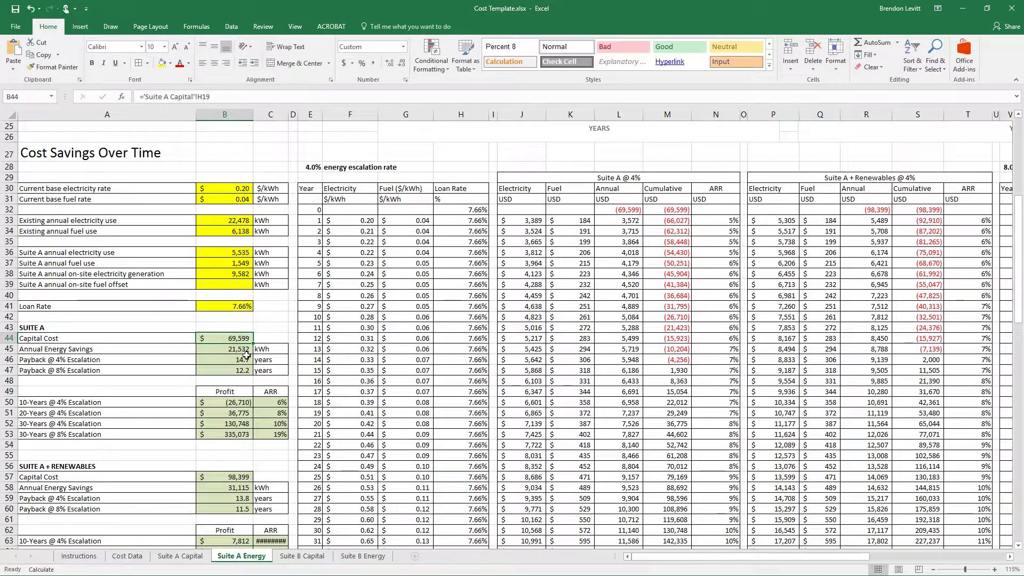
pyautogui.click(181, 556)
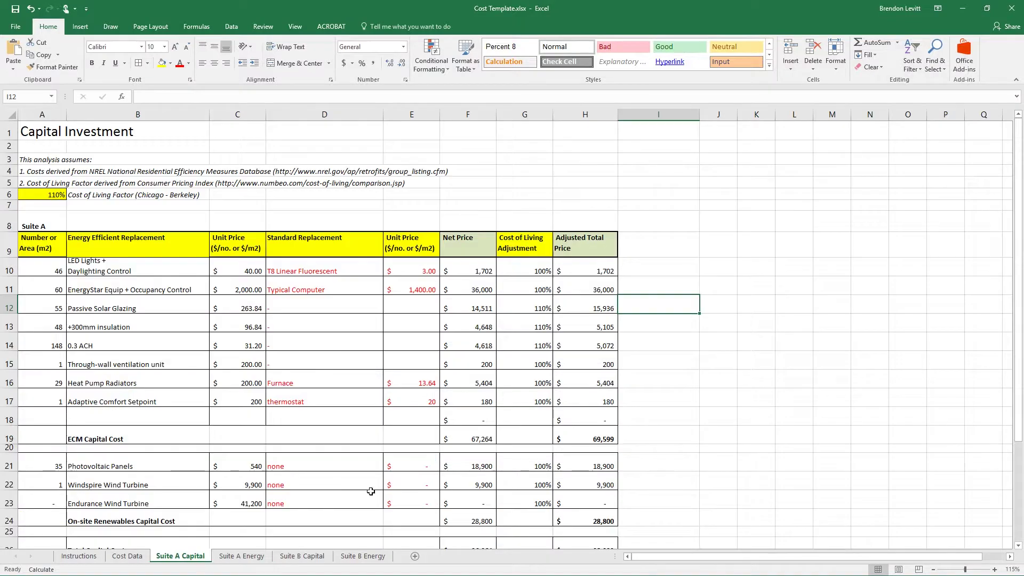
pyautogui.click(614, 442)
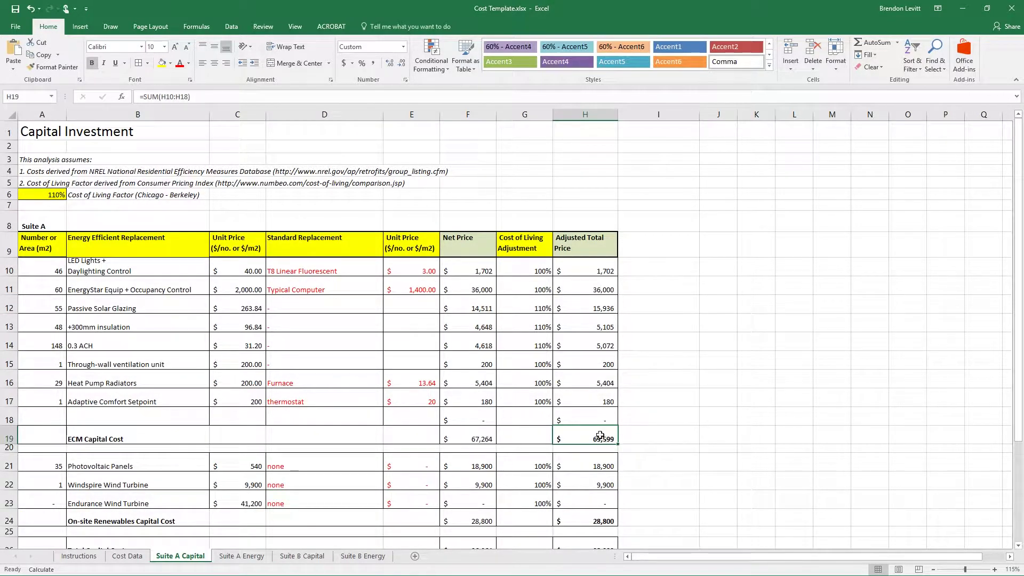
pyautogui.click(241, 556)
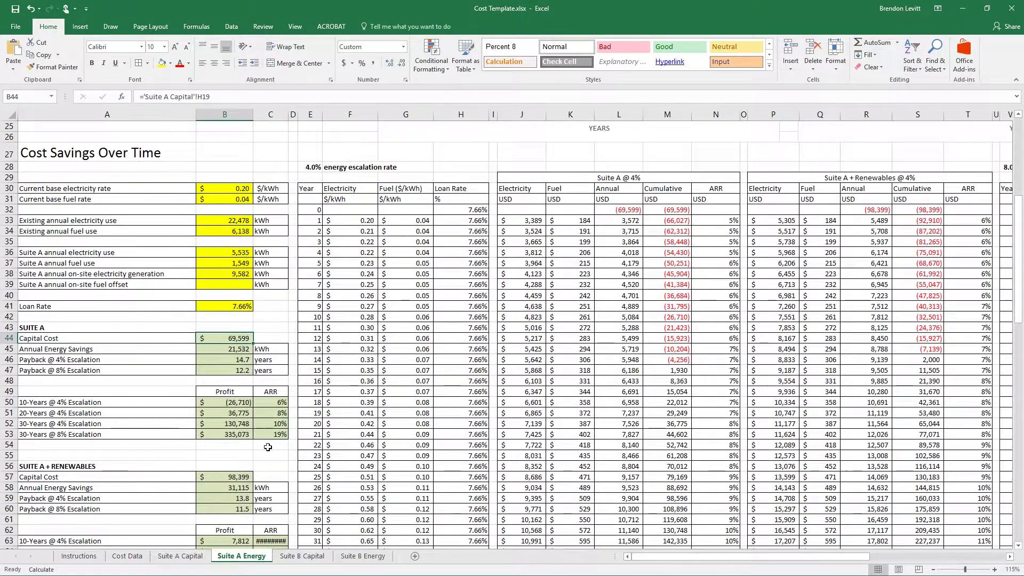
pyautogui.click(219, 350)
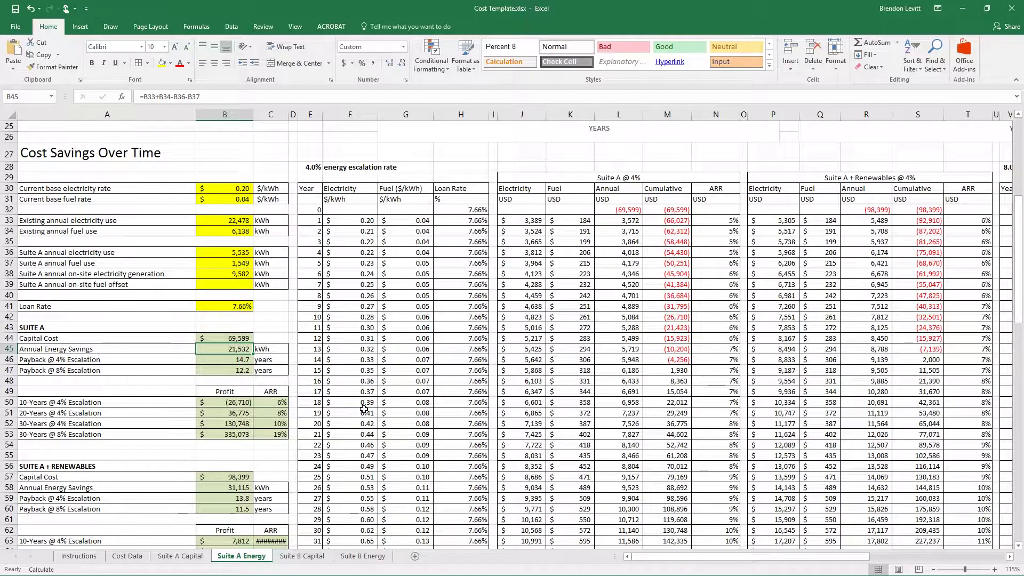
pyautogui.click(242, 360)
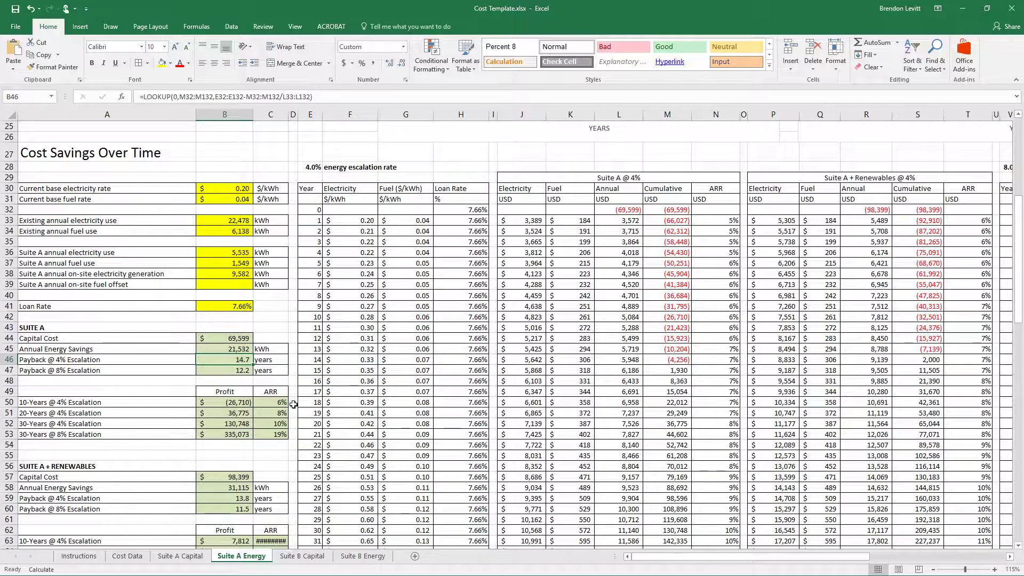
pyautogui.click(85, 359)
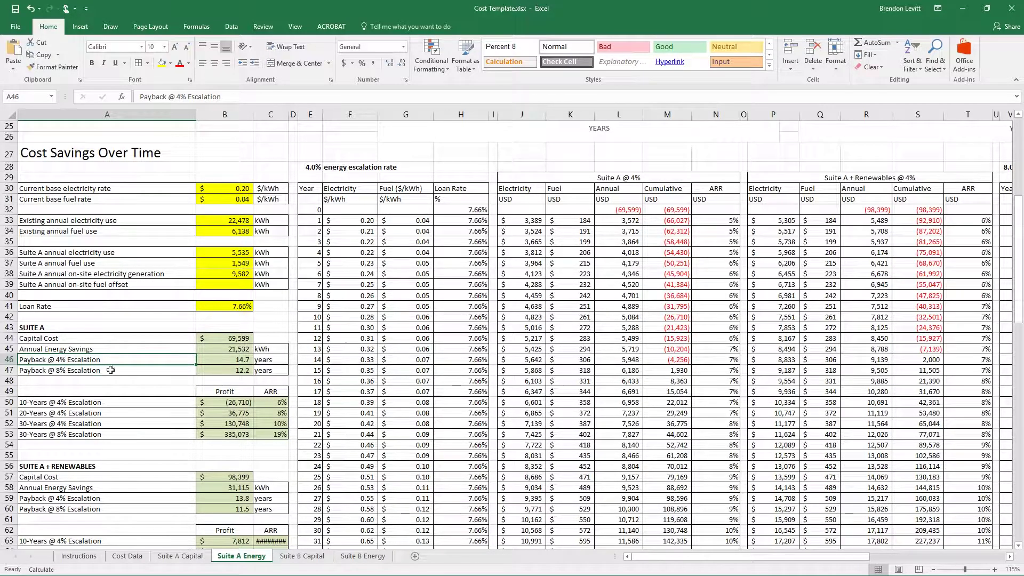
pyautogui.press('Down')
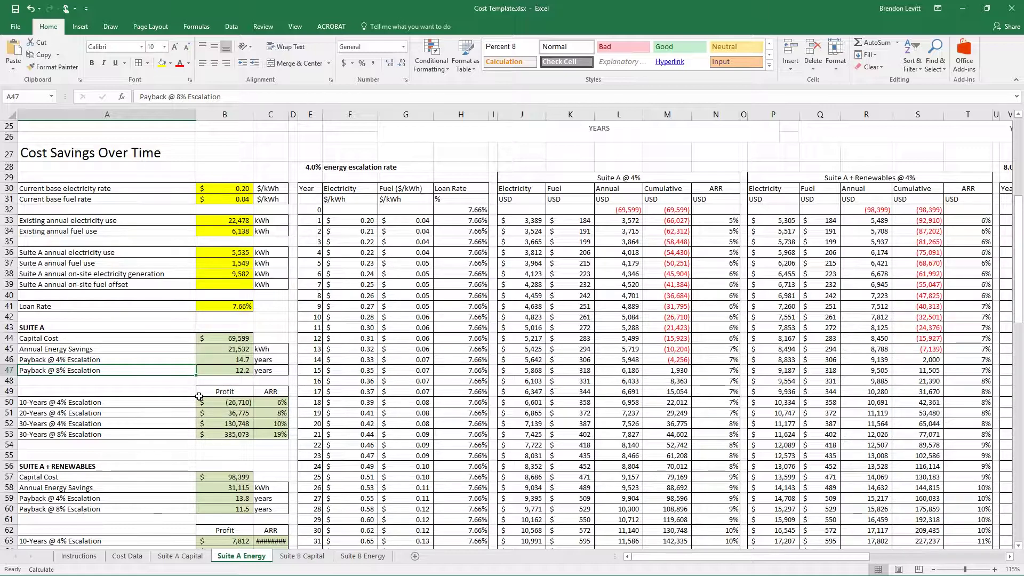
pyautogui.press('Right')
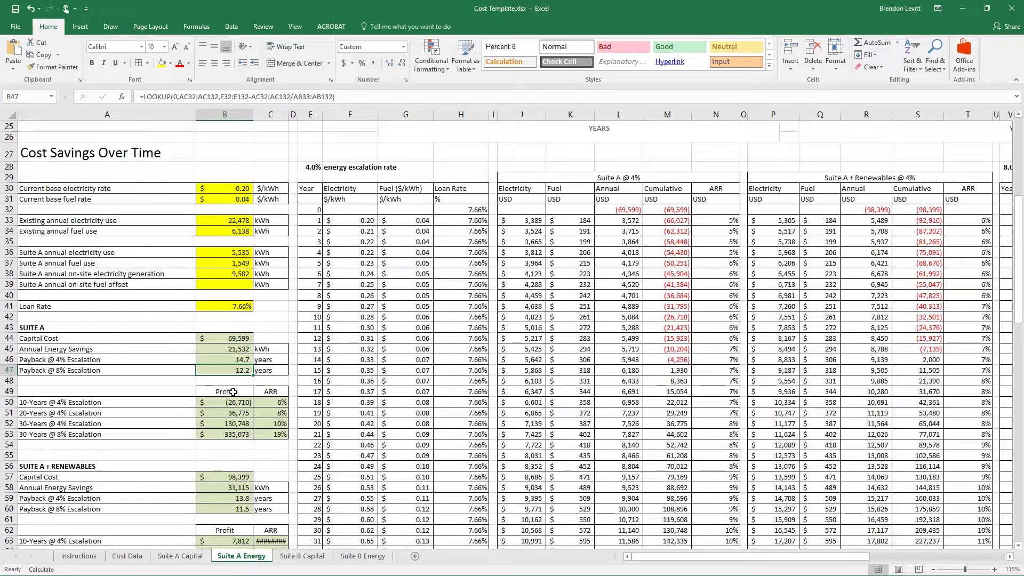
pyautogui.moveTo(232, 392); pyautogui.dragTo(283, 435)
pyautogui.click(259, 448)
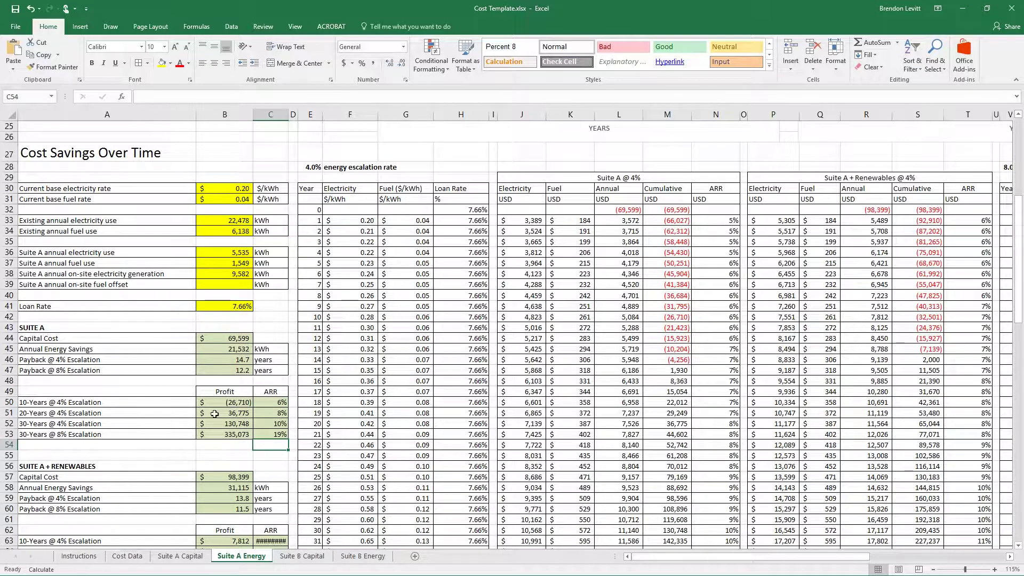
pyautogui.click(280, 392)
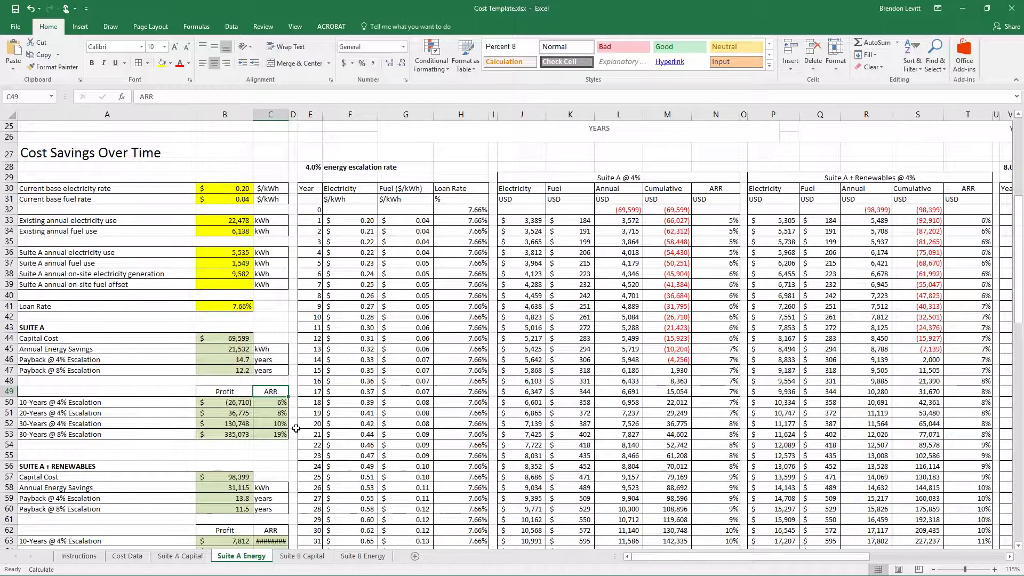
pyautogui.click(43, 403)
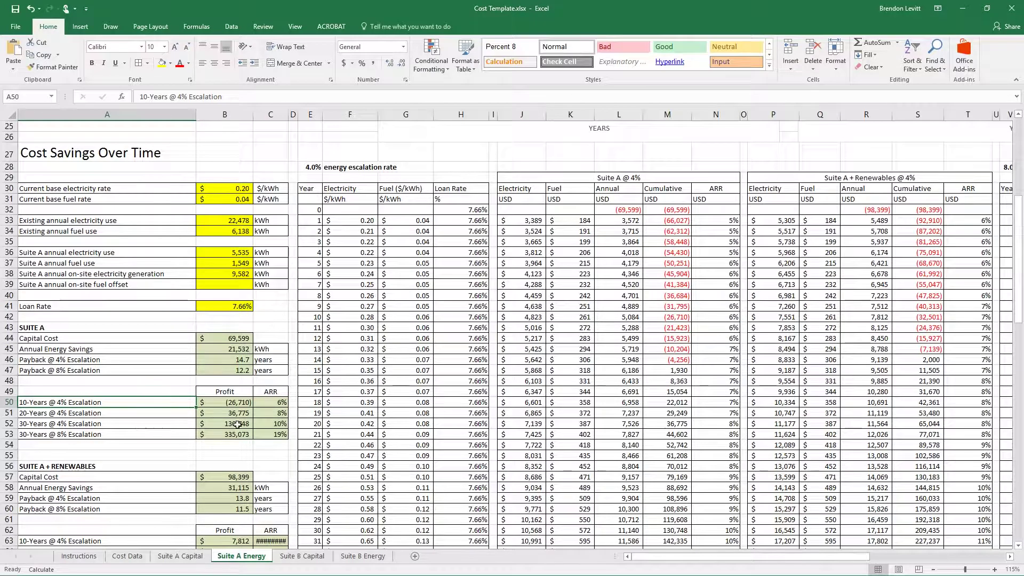
pyautogui.click(238, 403)
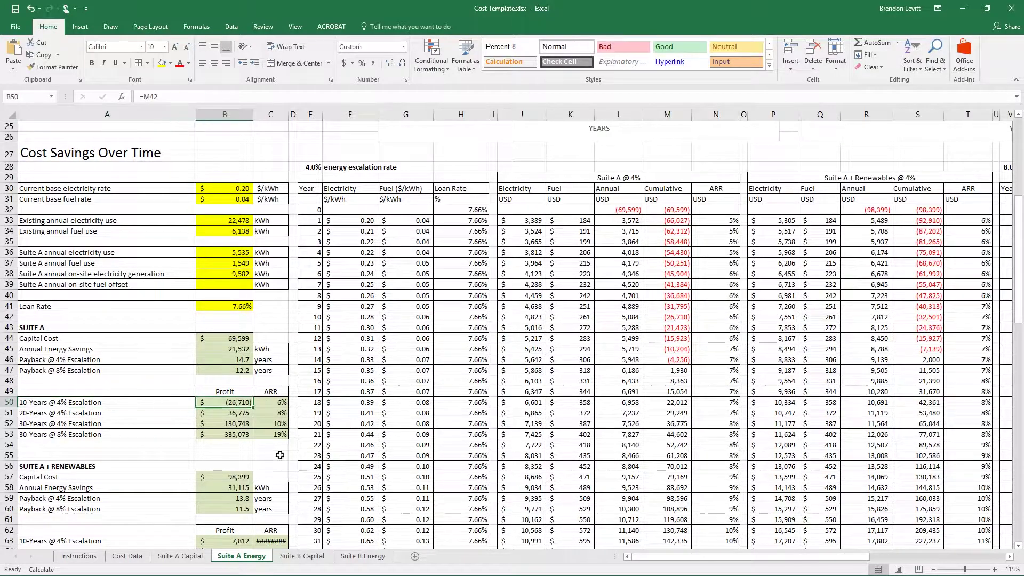
pyautogui.click(273, 405)
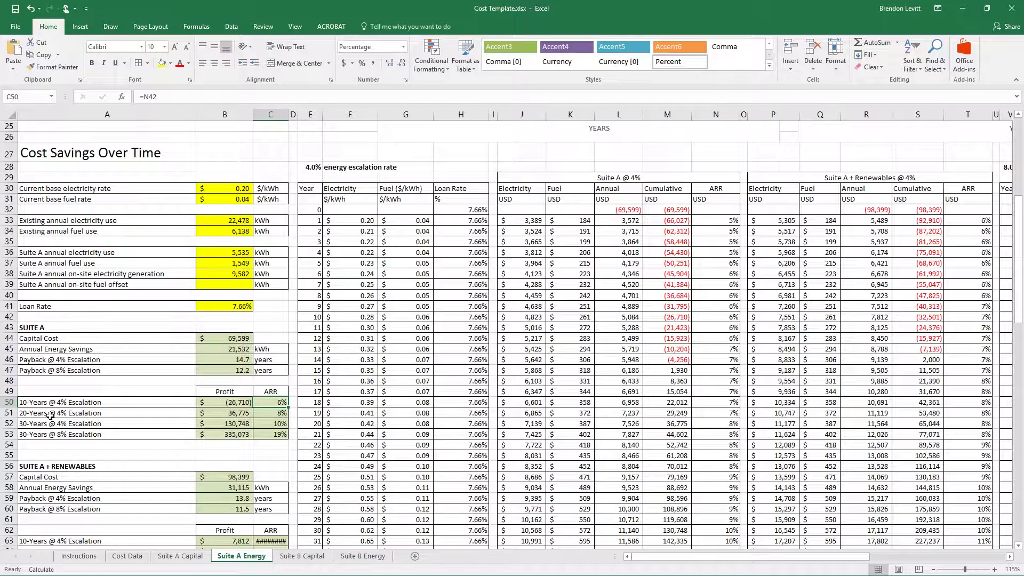
pyautogui.click(242, 413)
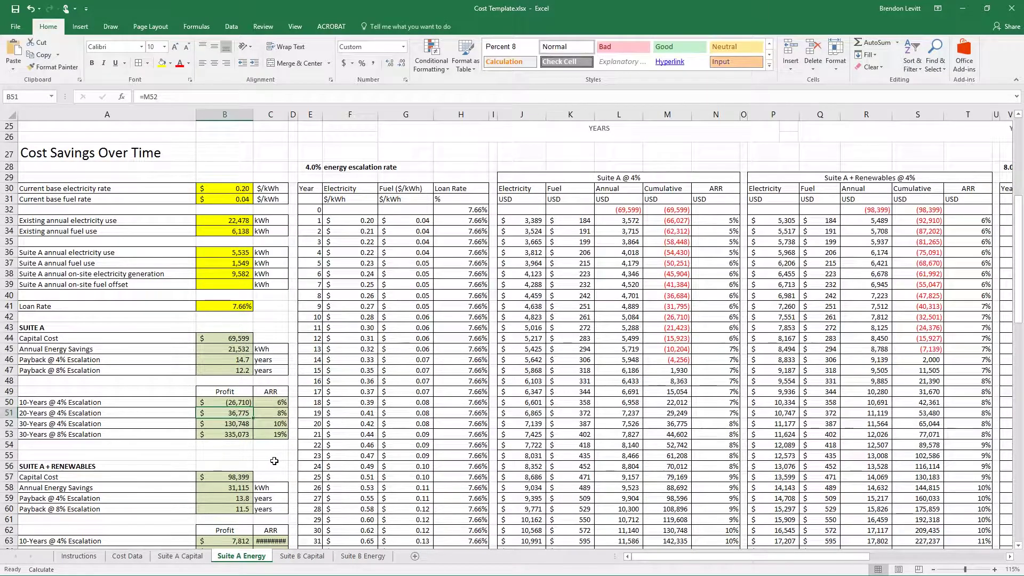
pyautogui.click(244, 423)
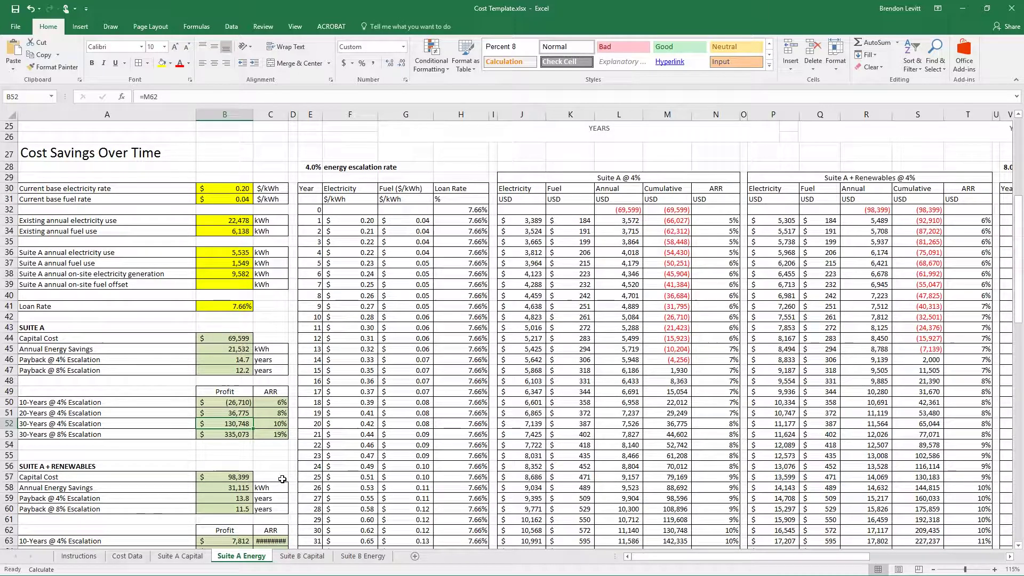
pyautogui.click(278, 428)
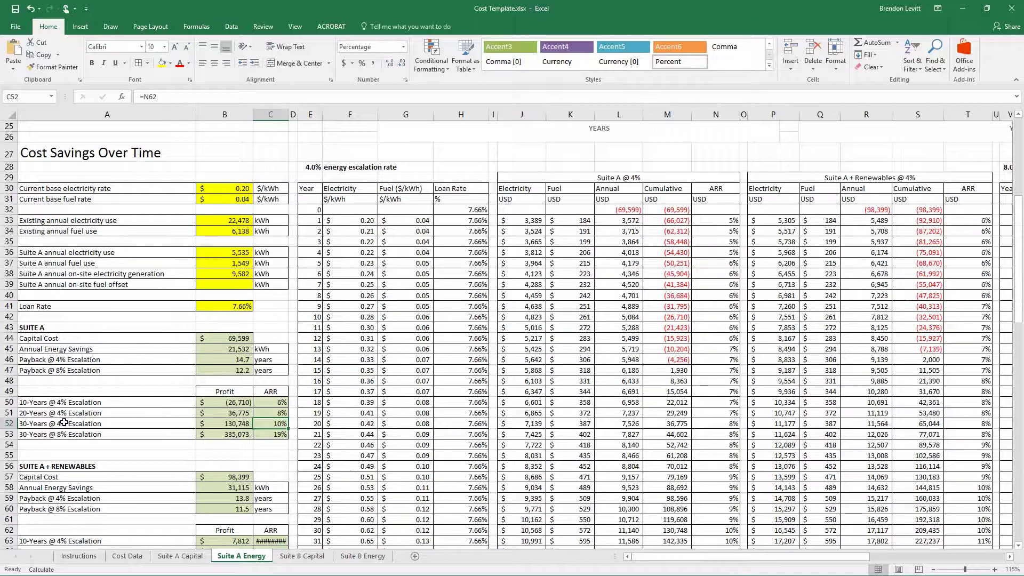
pyautogui.moveTo(65, 423); pyautogui.dragTo(67, 402)
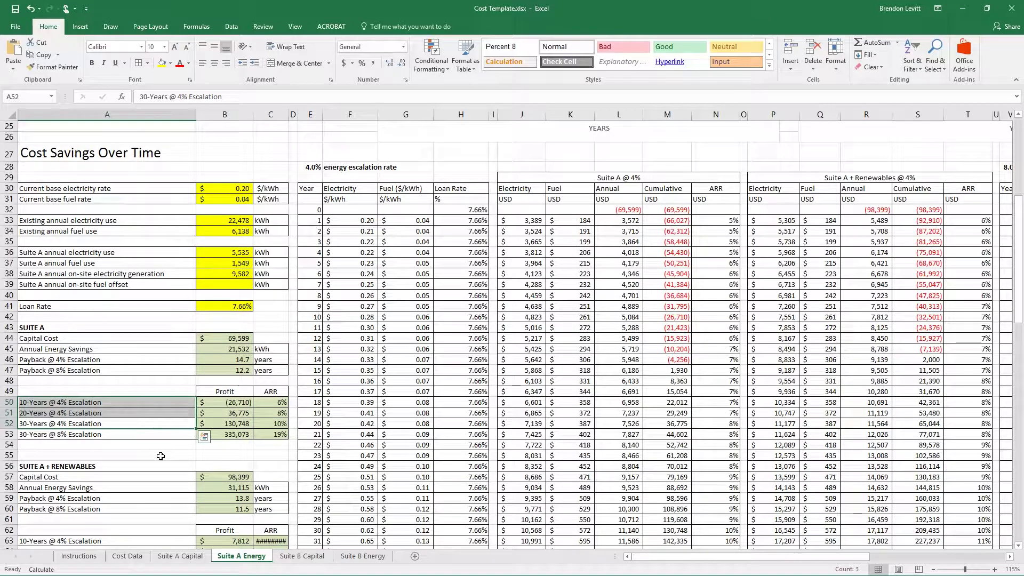
pyautogui.press('Down')
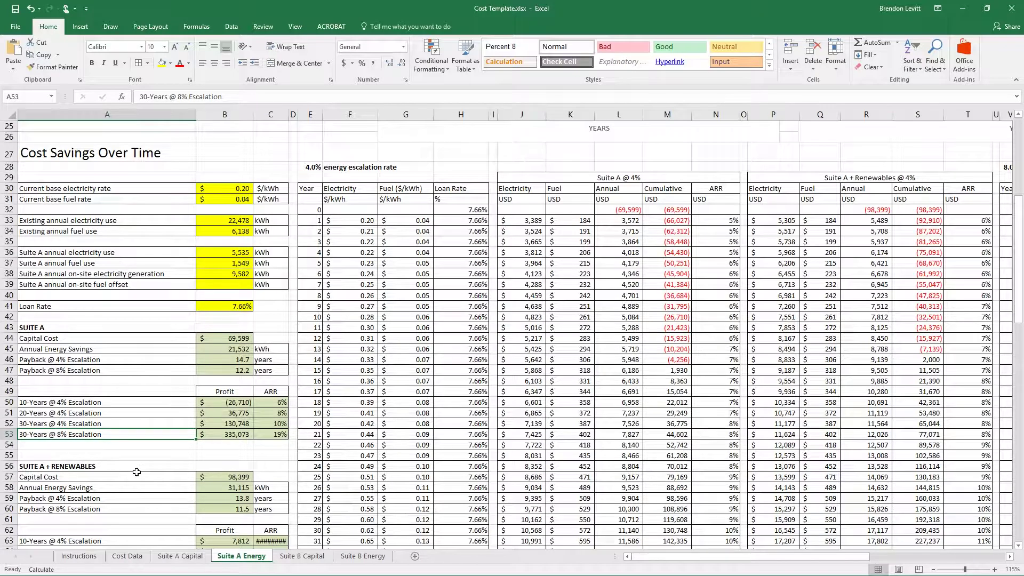
pyautogui.click(234, 434)
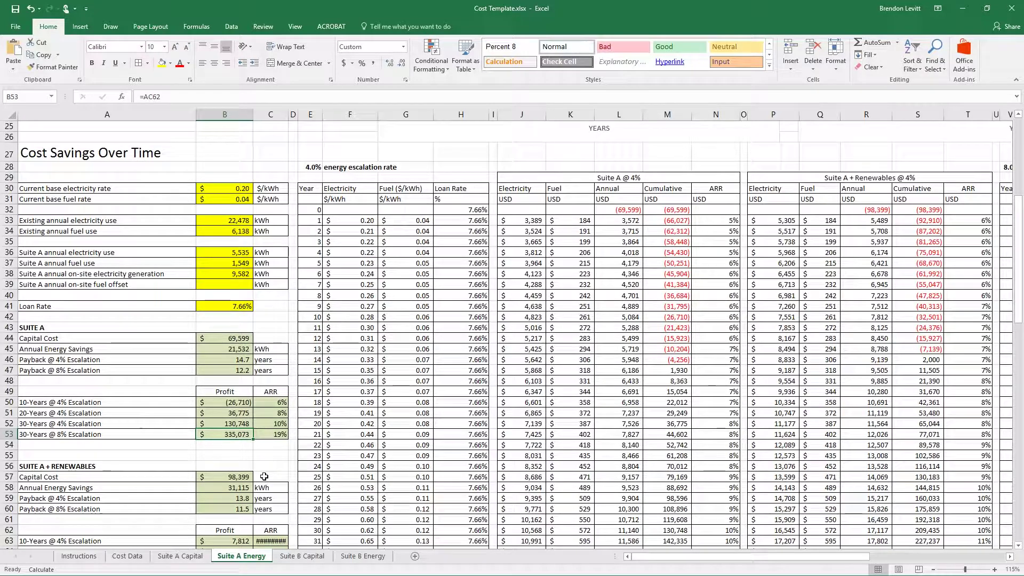
pyautogui.click(276, 432)
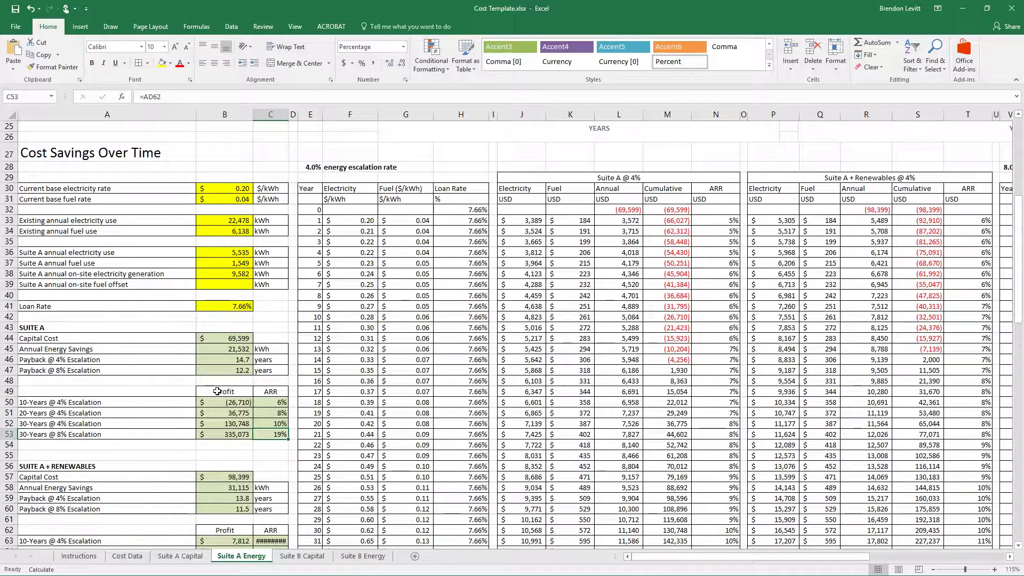
pyautogui.click(158, 382)
pyautogui.scroll(-3, 167, 389)
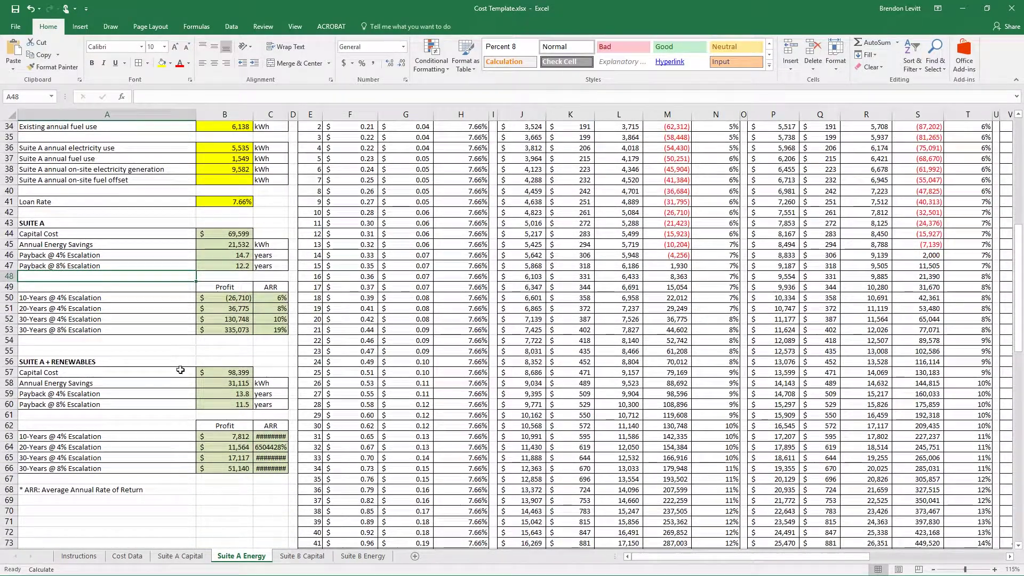
pyautogui.click(240, 374)
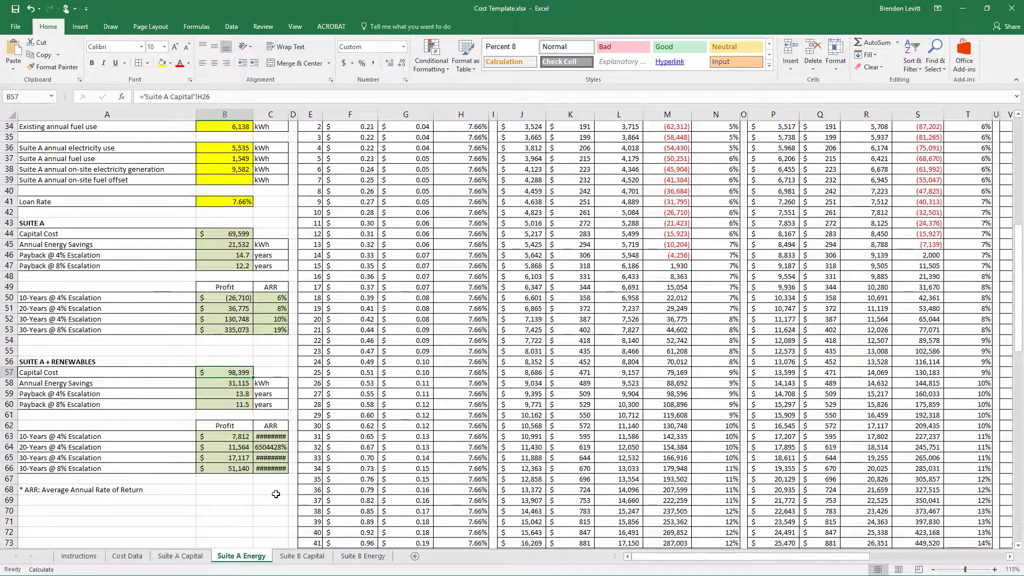
pyautogui.click(206, 560)
pyautogui.scroll(-2, 638, 535)
pyautogui.click(608, 471)
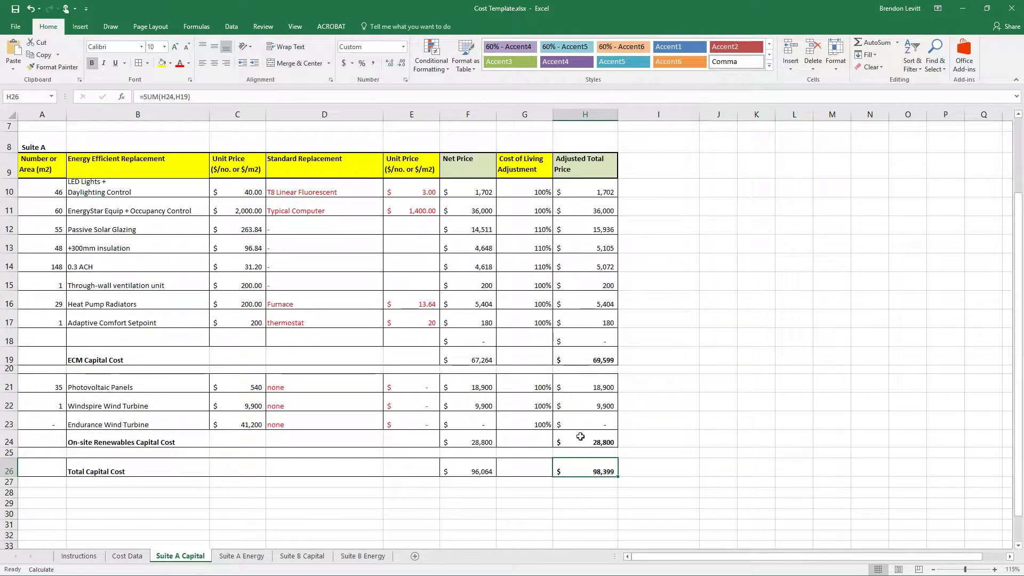
pyautogui.click(224, 559)
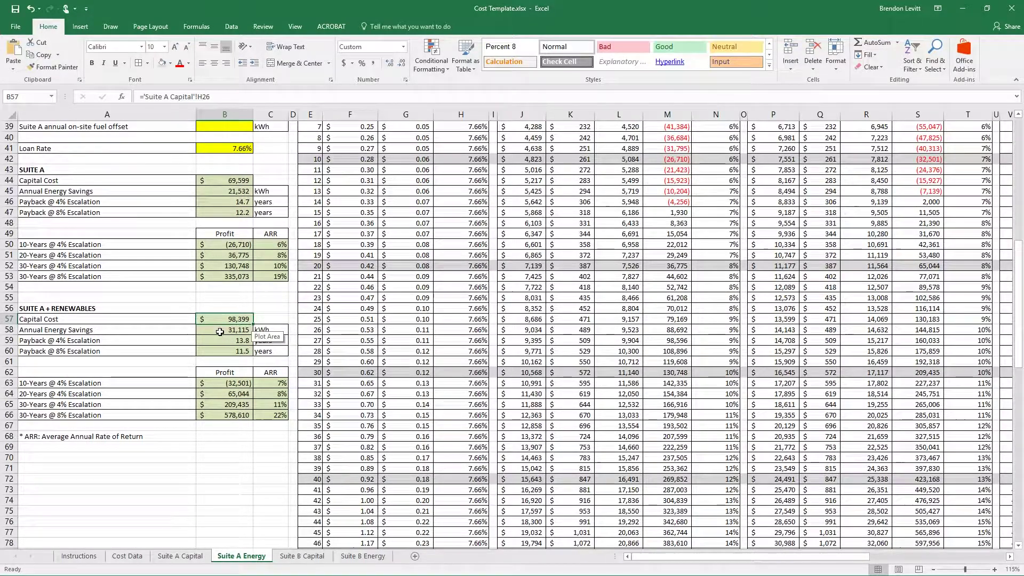
pyautogui.press('Down')
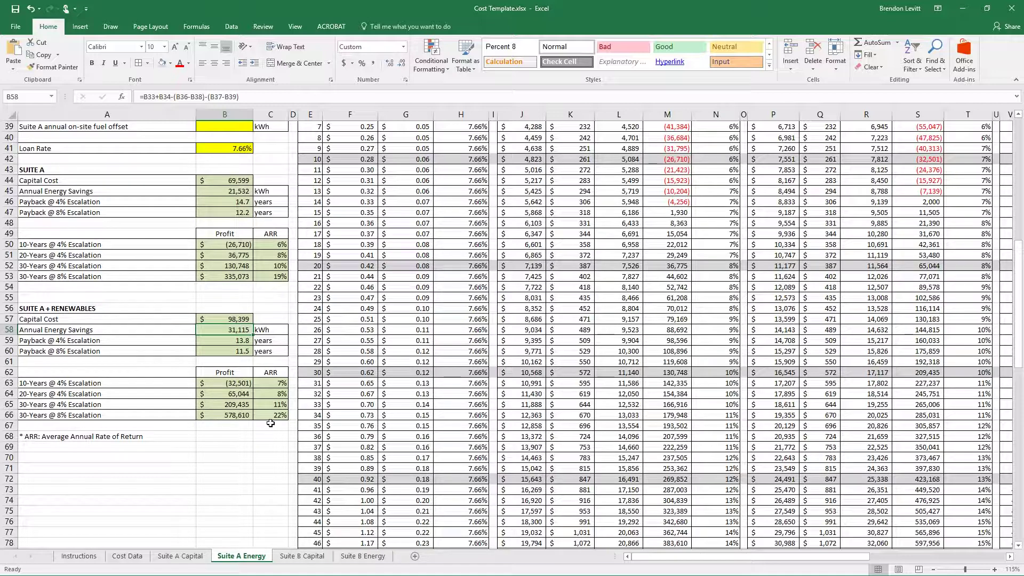
pyautogui.click(221, 342)
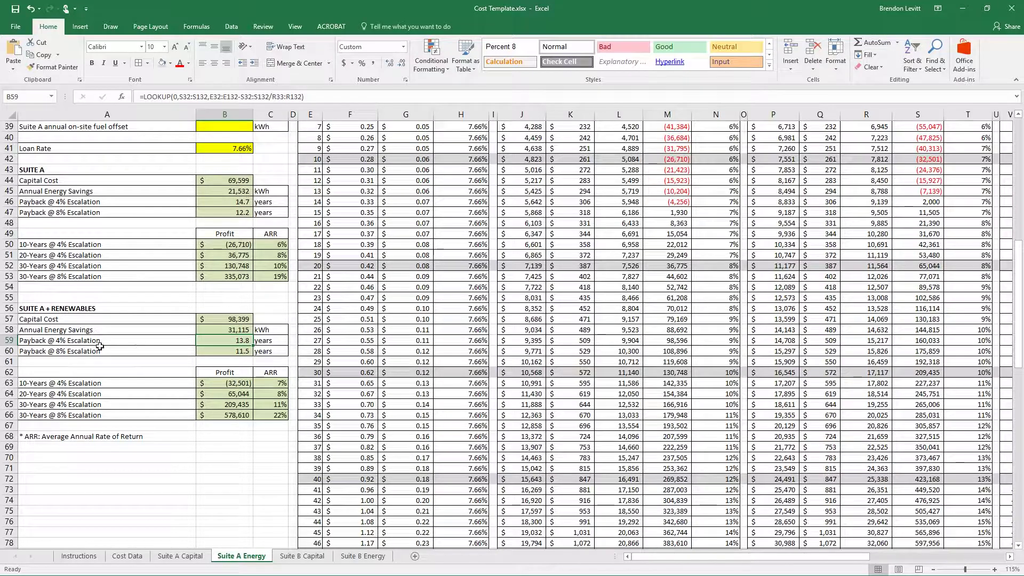
pyautogui.click(232, 352)
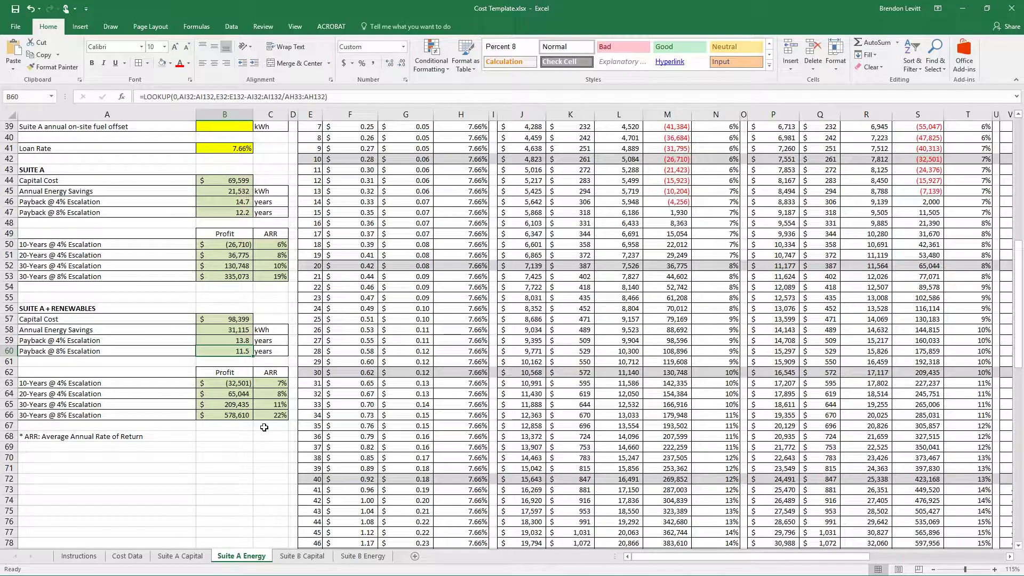
pyautogui.click(231, 385)
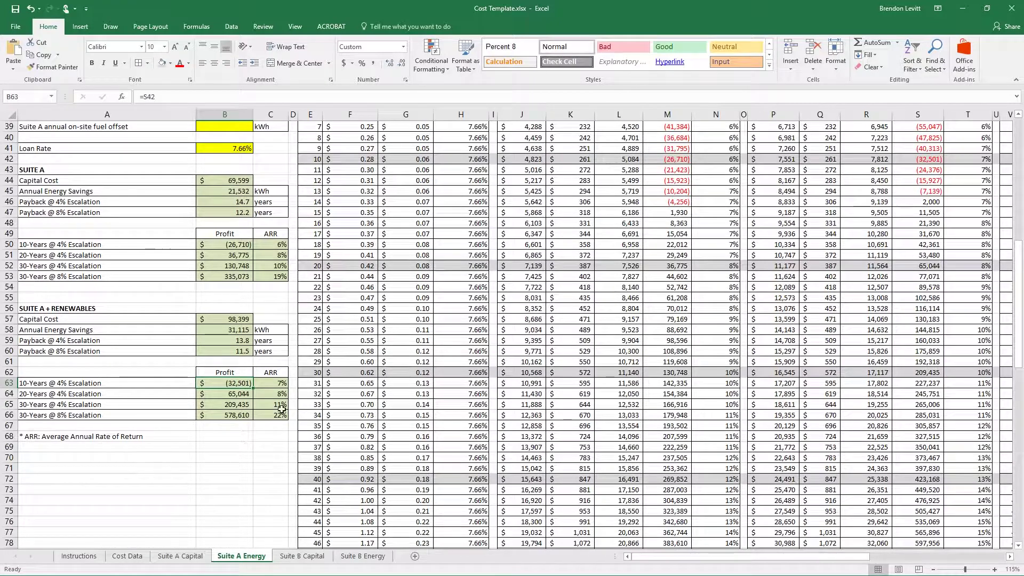
pyautogui.click(281, 383)
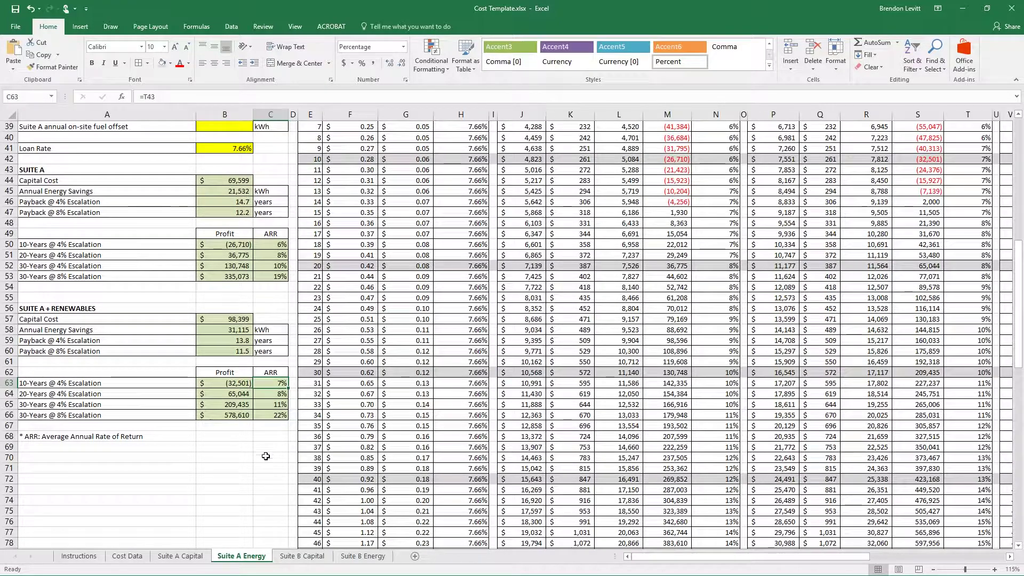
pyautogui.click(237, 416)
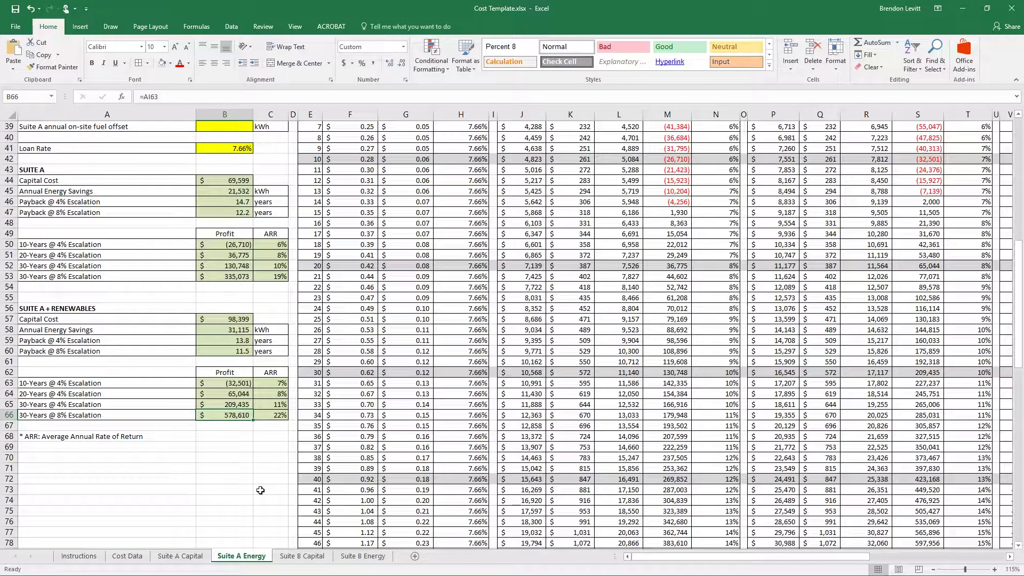
pyautogui.click(280, 416)
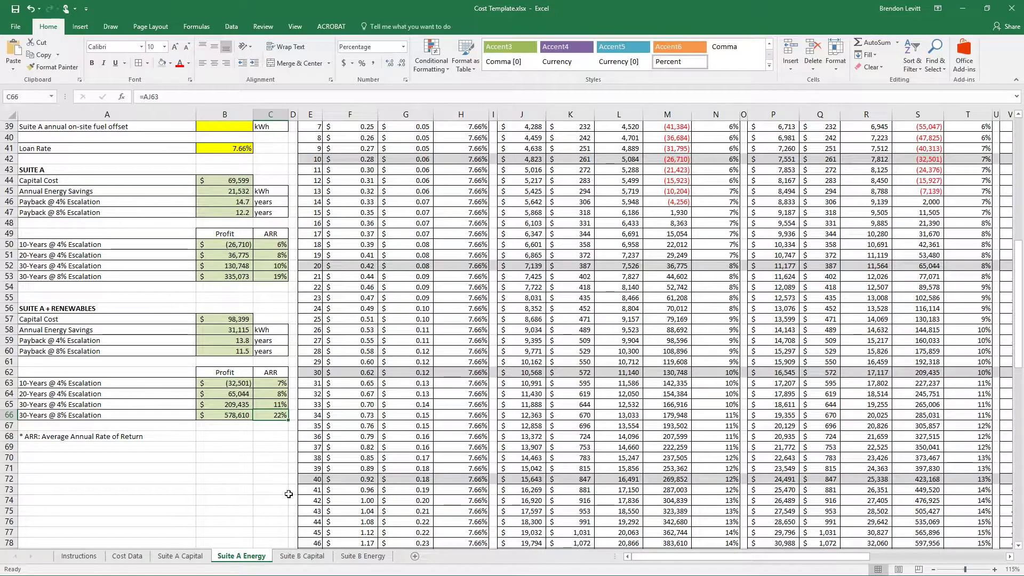
pyautogui.click(229, 445)
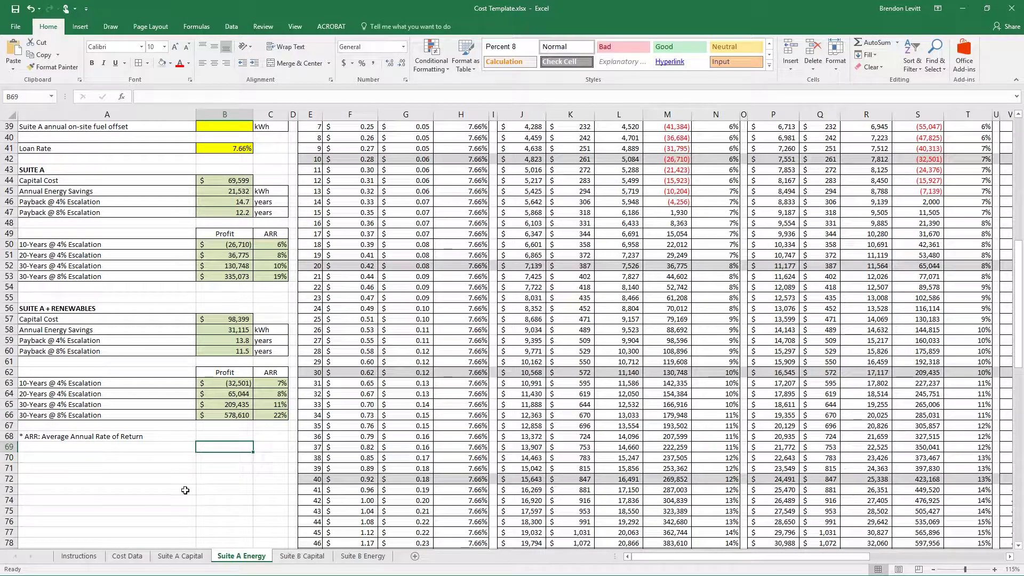
# Review the assumptions list in A5:A12 and the Cash Flow and Payback chart.
pyautogui.scroll(13, 170, 490)
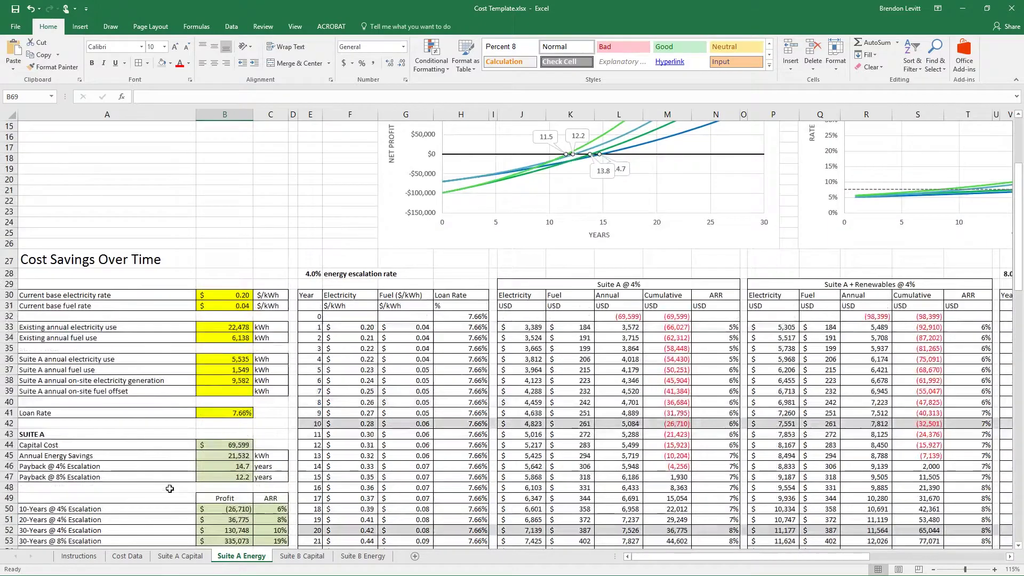
pyautogui.click(93, 328)
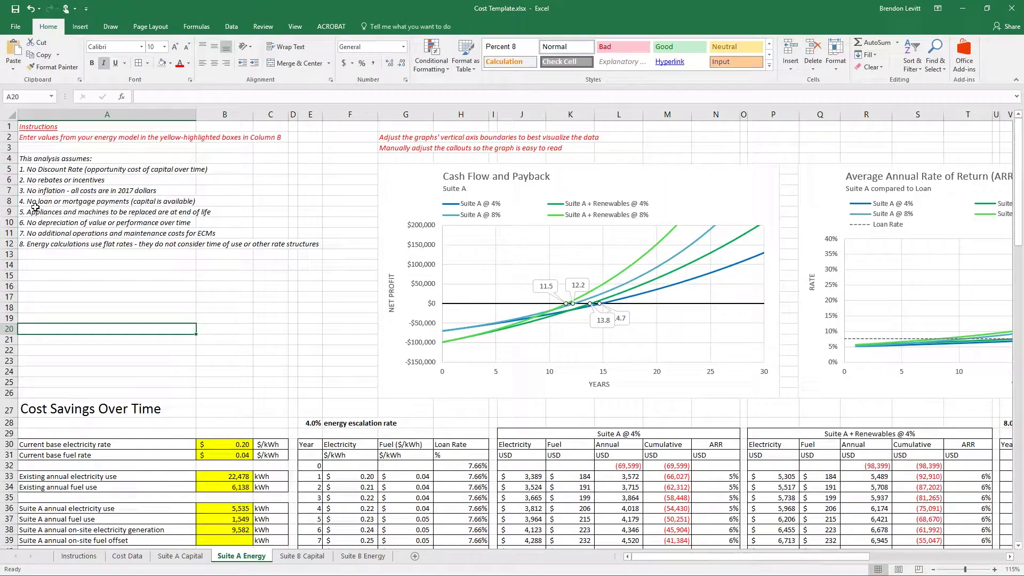
pyautogui.click(70, 296)
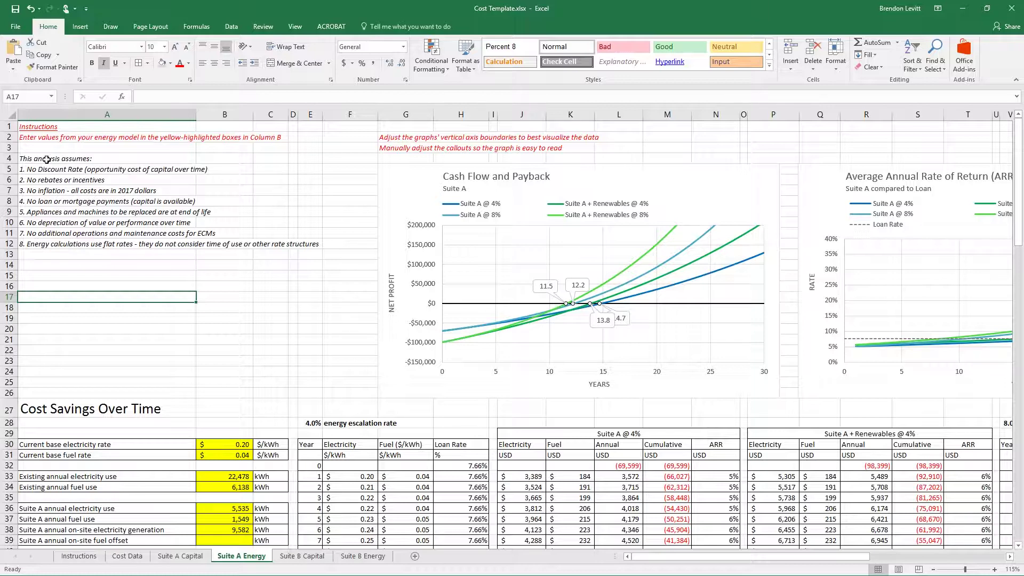
pyautogui.moveTo(48, 169); pyautogui.dragTo(47, 243)
pyautogui.click(70, 295)
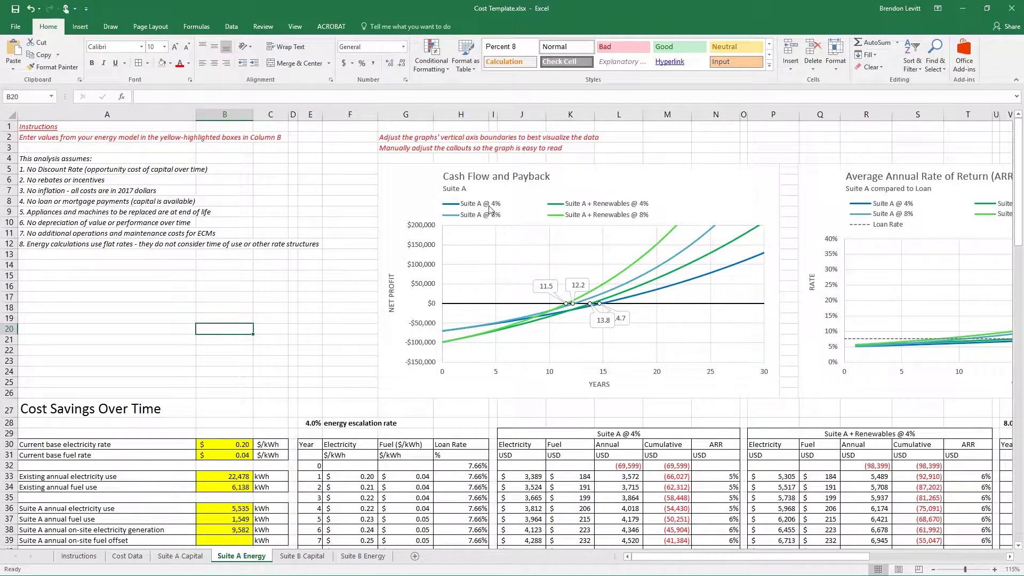
pyautogui.click(388, 197)
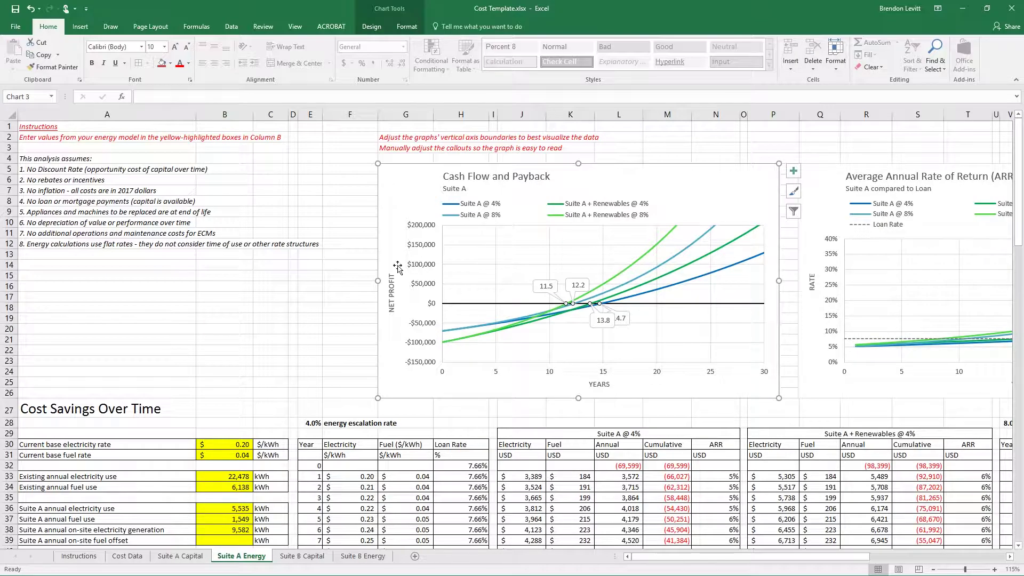
pyautogui.click(180, 296)
pyautogui.scroll(-5, 237, 290)
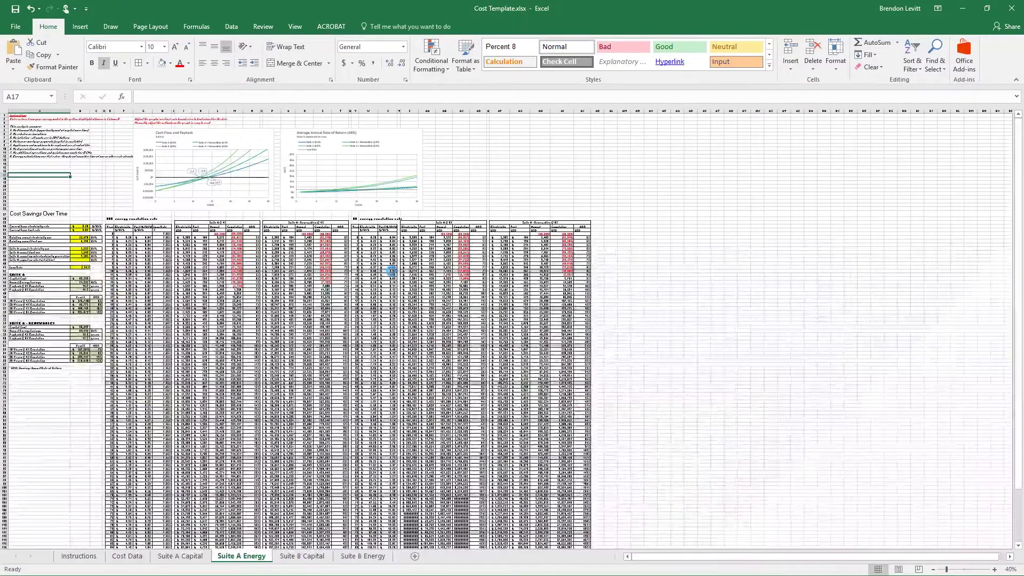
# Select the sheet's whole data block, then scroll back to the Cost Savings Over Time tables.
pyautogui.scroll(-1, 392, 272)
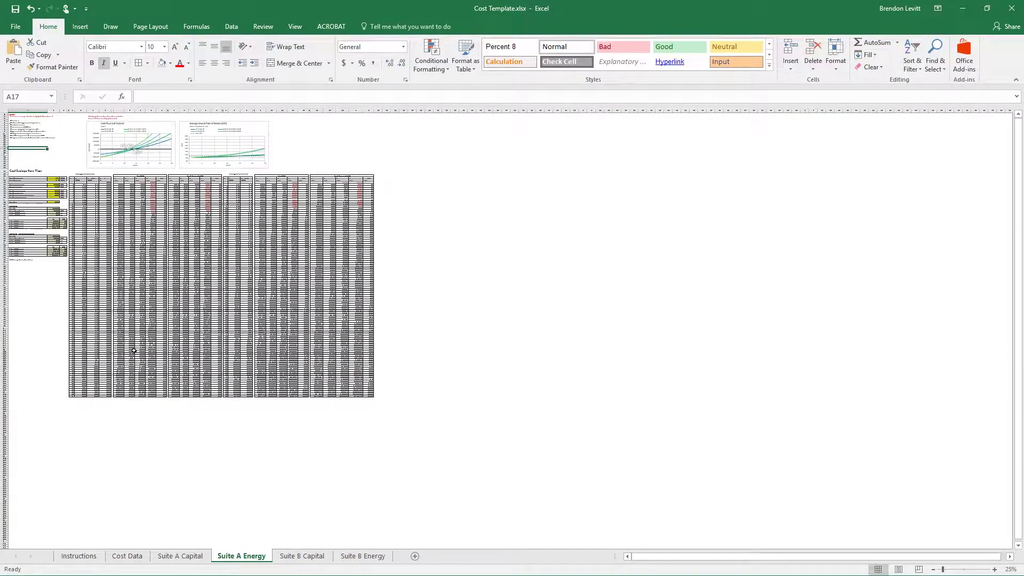
pyautogui.moveTo(369, 396); pyautogui.dragTo(63, 173)
pyautogui.click(35, 283)
pyautogui.scroll(3, 55, 196)
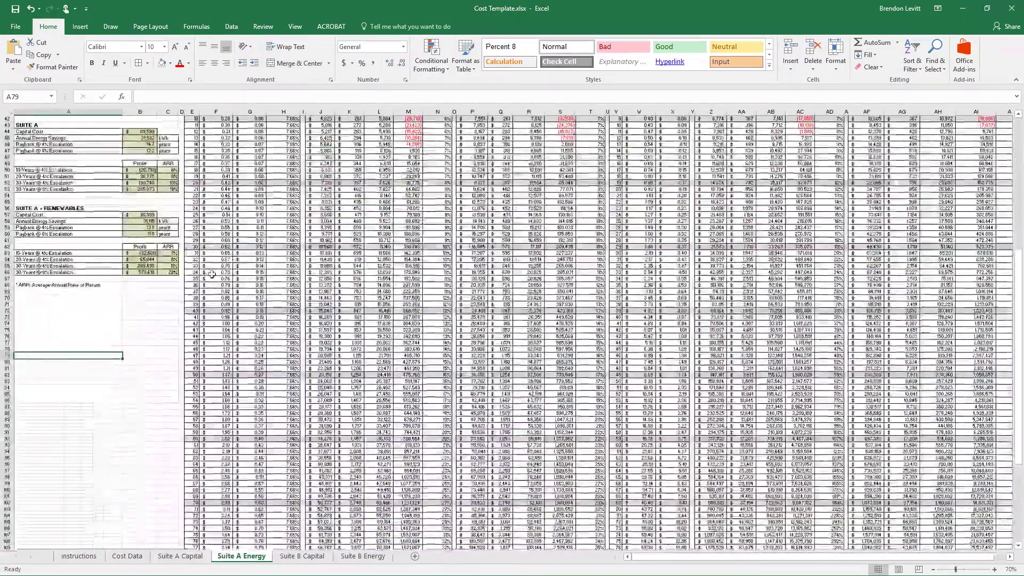
pyautogui.scroll(1, 212, 275)
pyautogui.scroll(4, 256, 278)
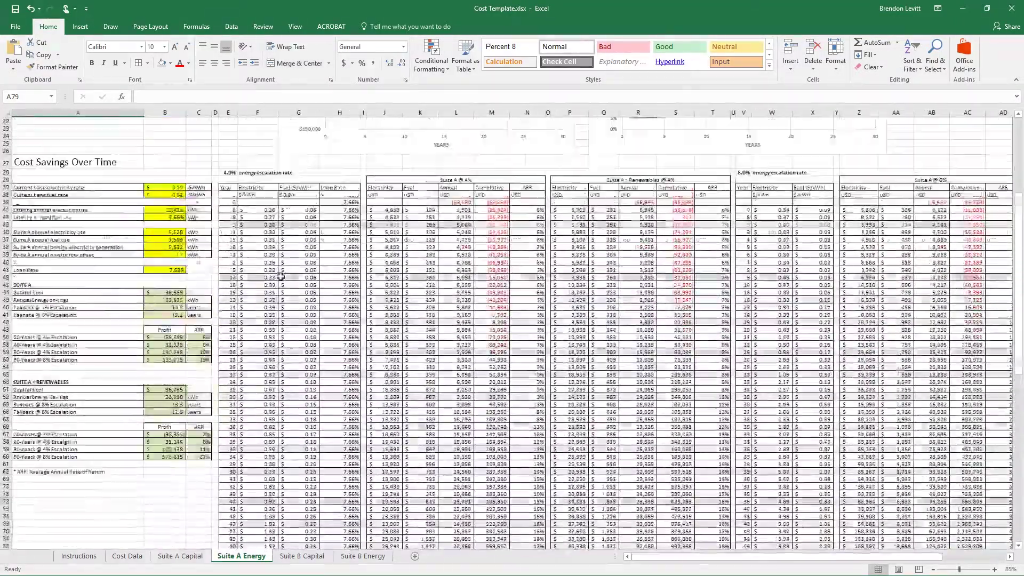
pyautogui.click(263, 255)
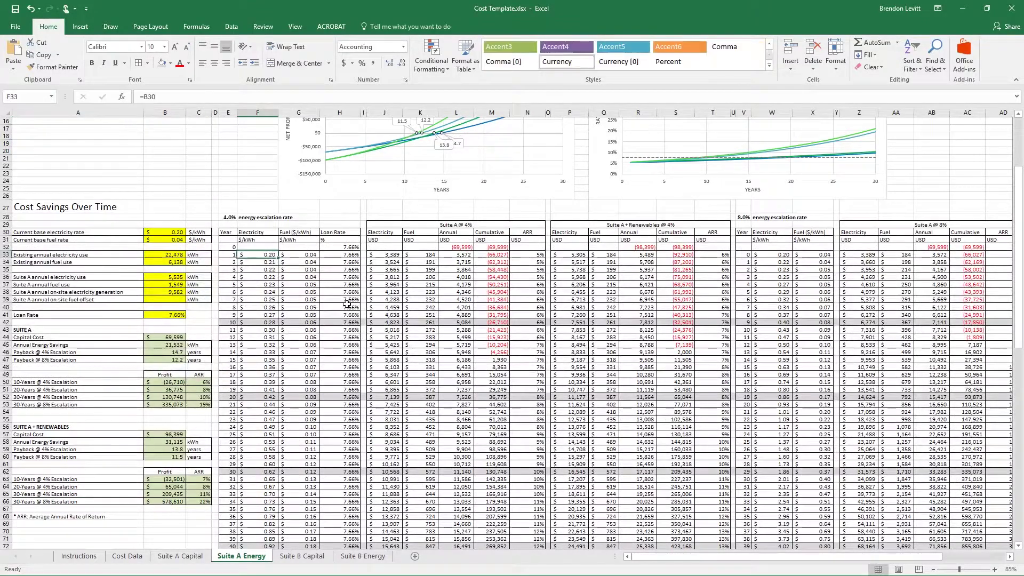
pyautogui.scroll(1, 301, 255)
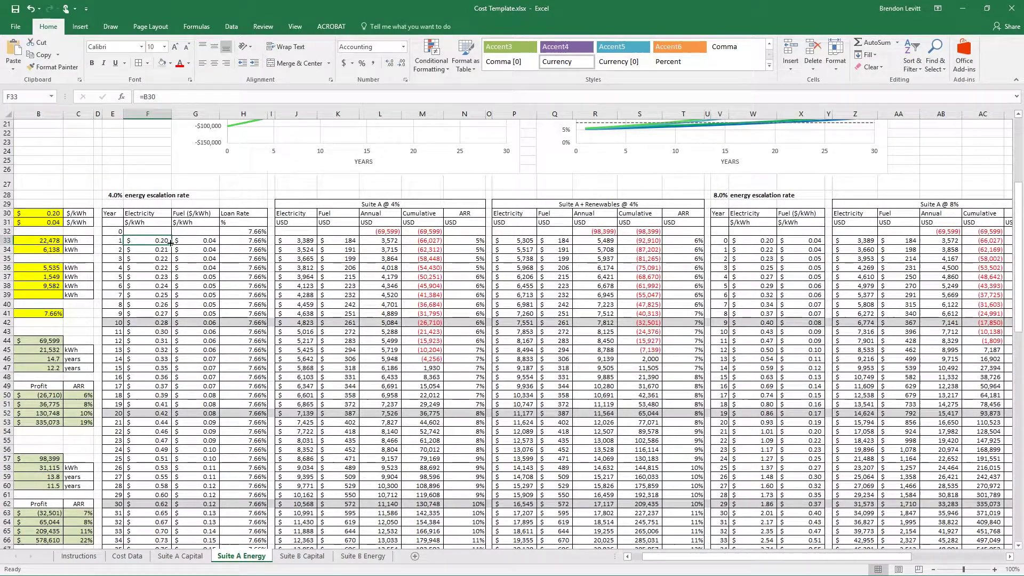
pyautogui.click(113, 195)
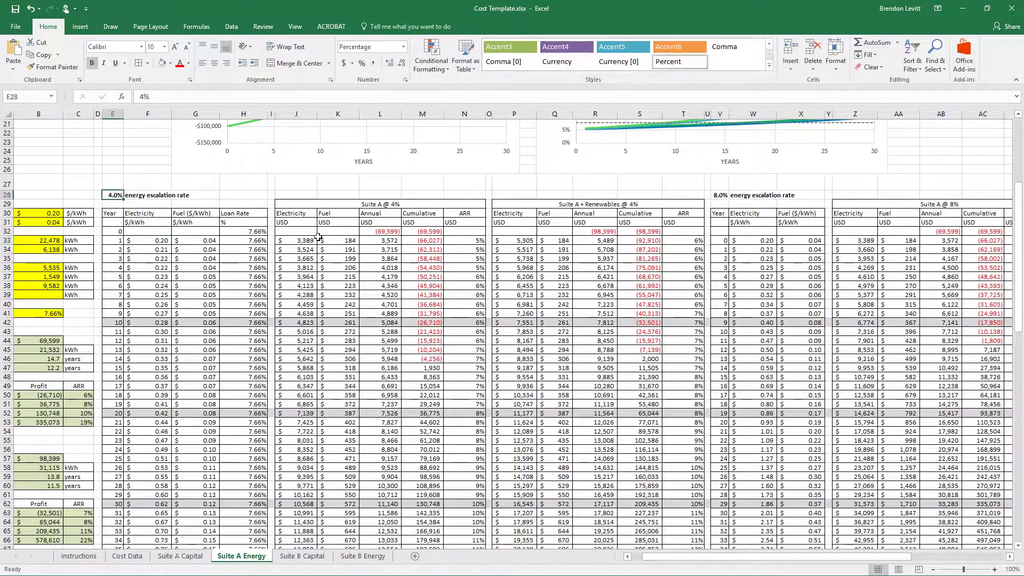
pyautogui.click(717, 197)
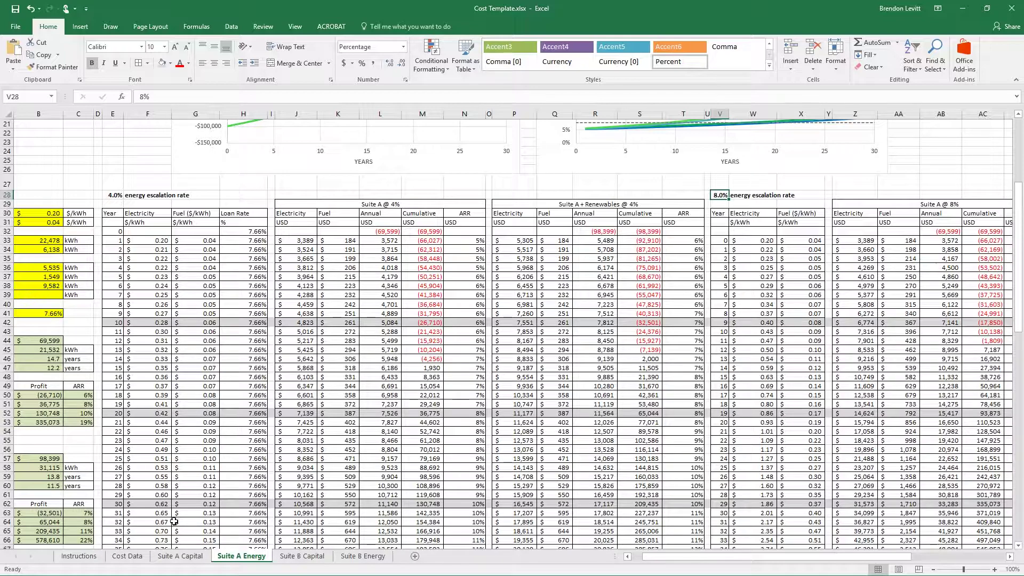
pyautogui.click(162, 323)
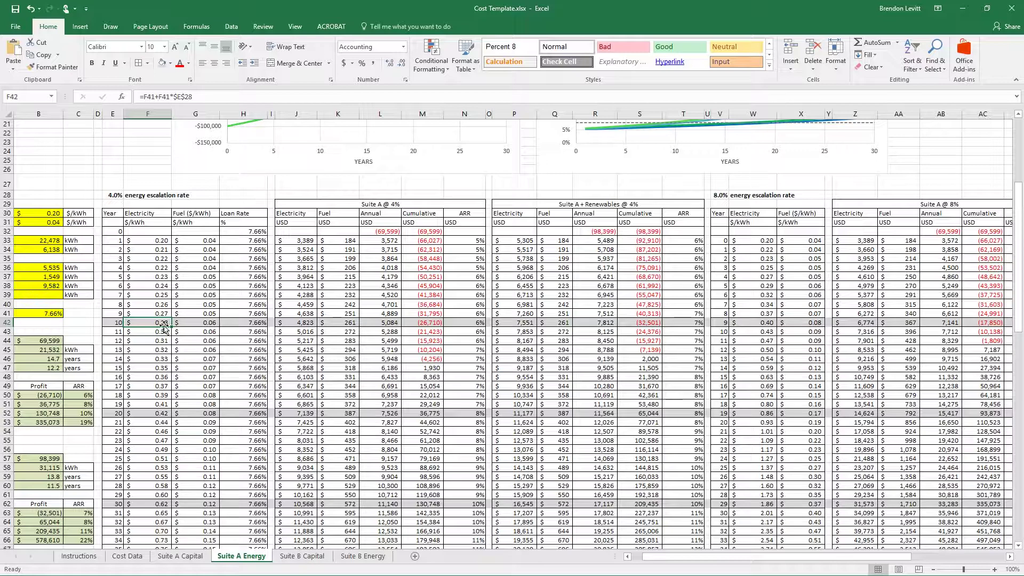
pyautogui.click(213, 323)
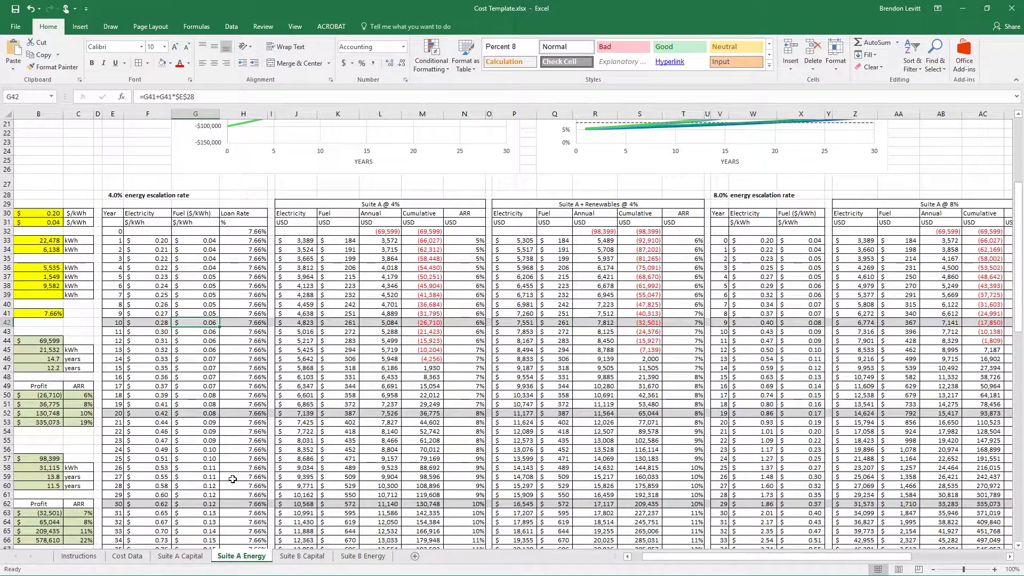
pyautogui.hscroll(-2, 233, 479)
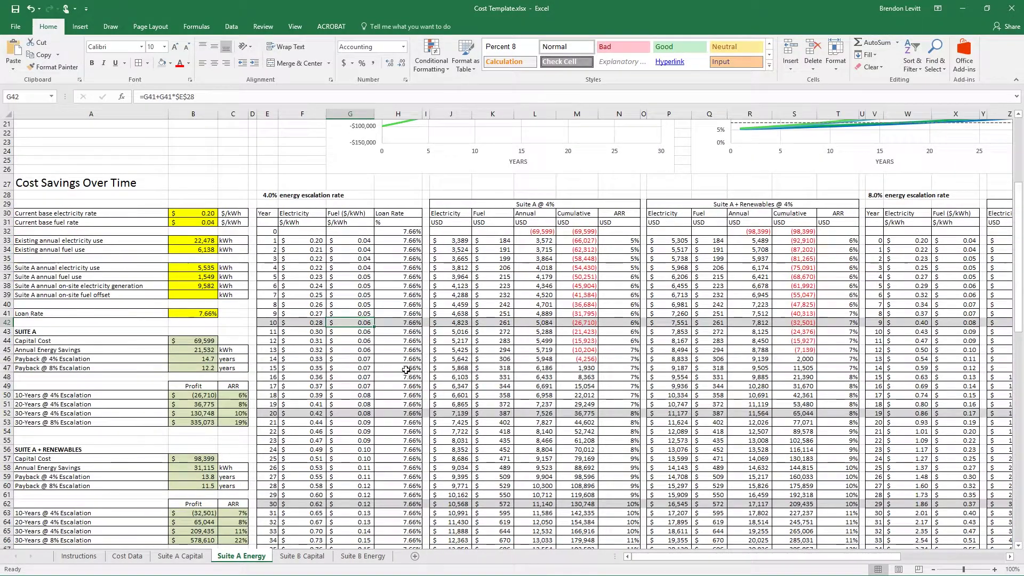
pyautogui.click(69, 350)
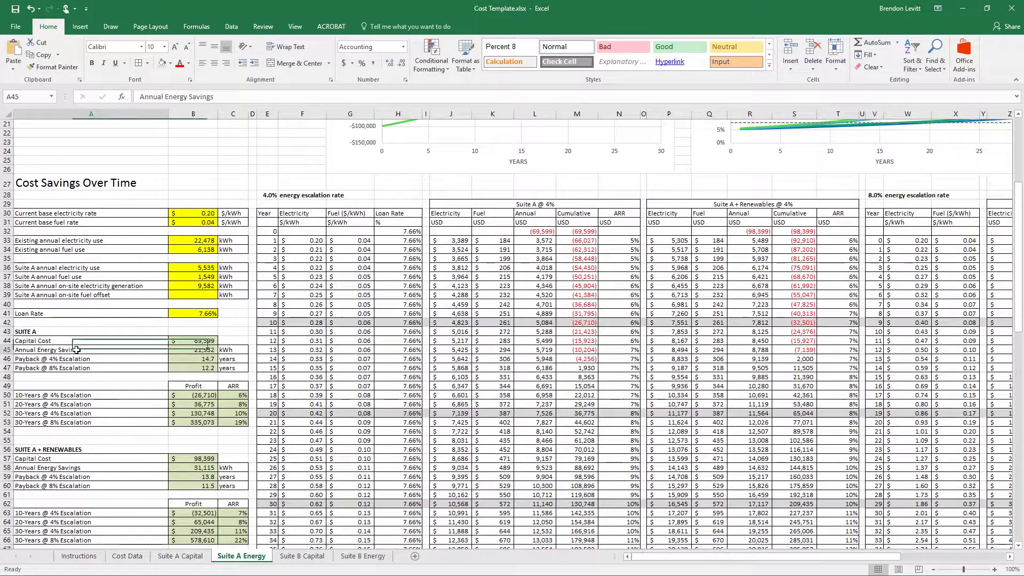
pyautogui.click(209, 350)
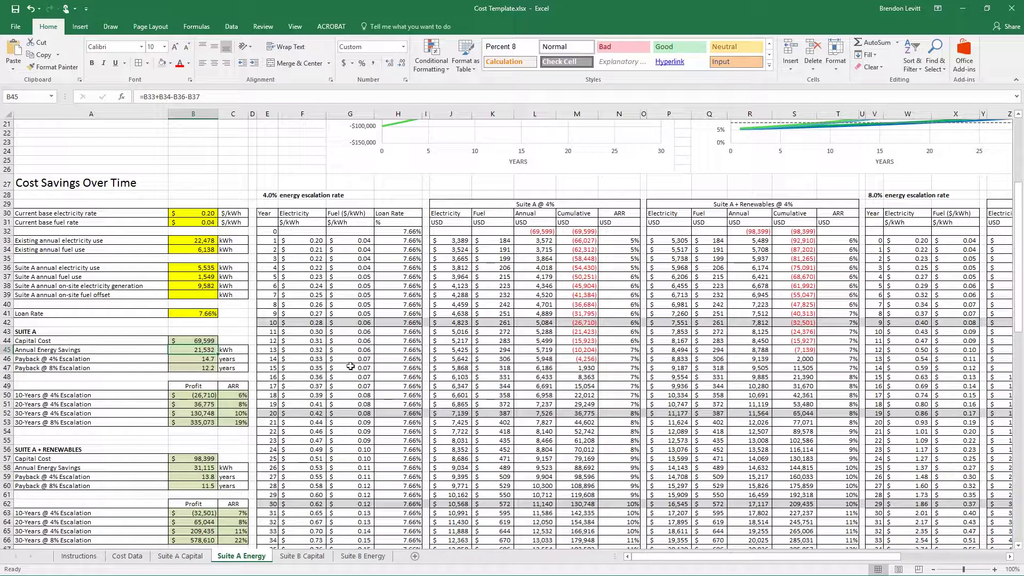
pyautogui.click(449, 241)
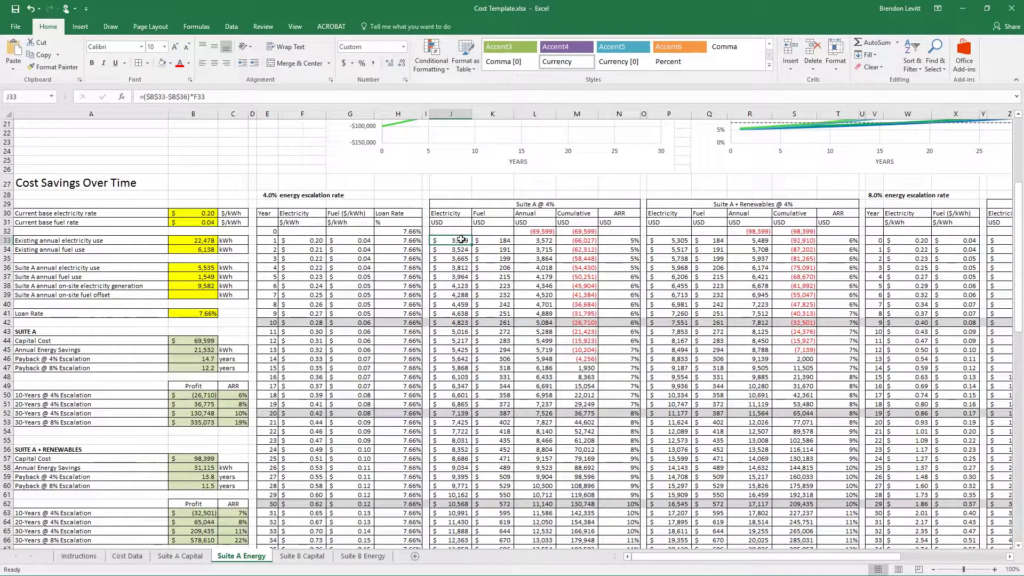
pyautogui.click(502, 241)
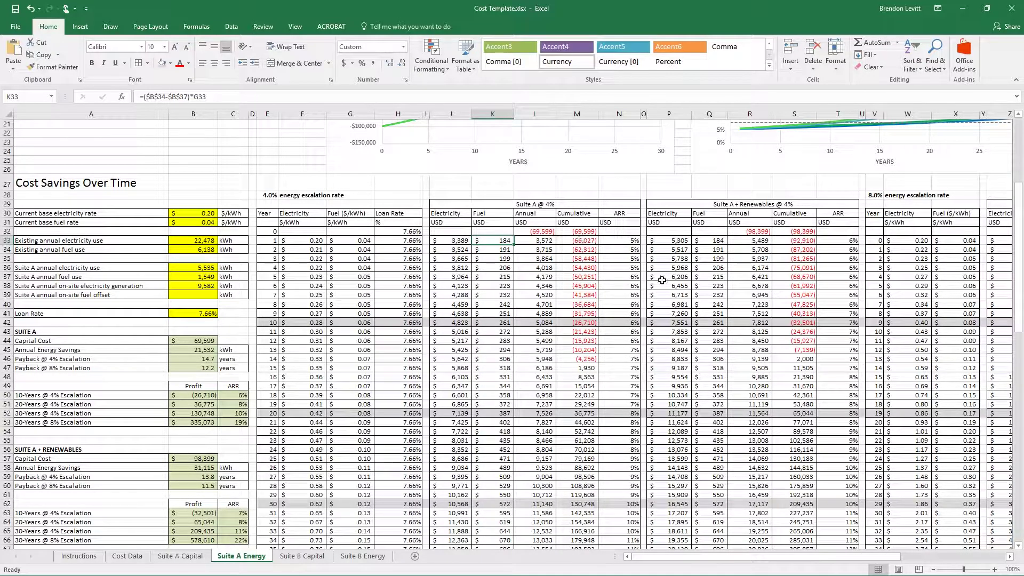
pyautogui.click(584, 232)
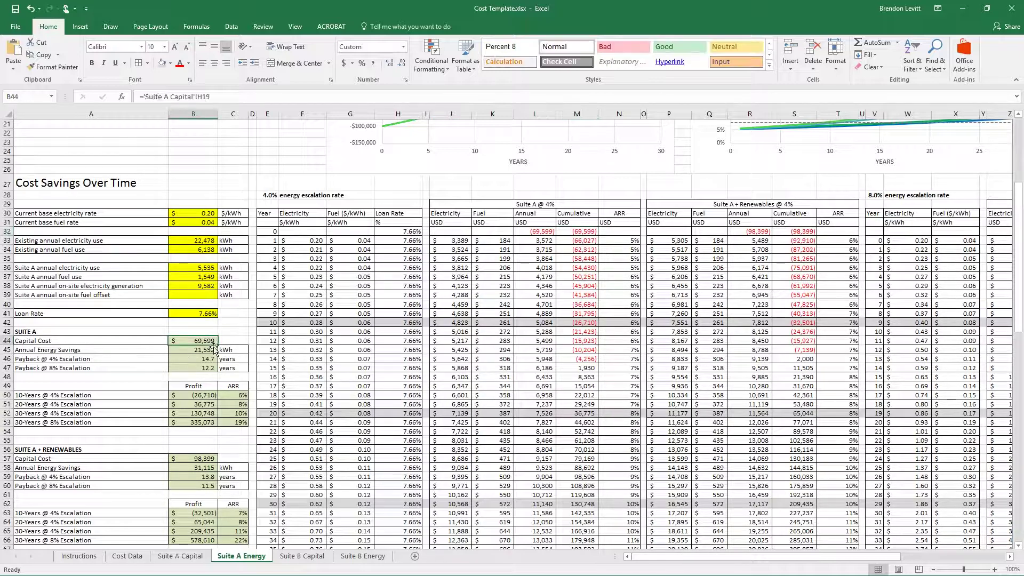
pyautogui.click(589, 241)
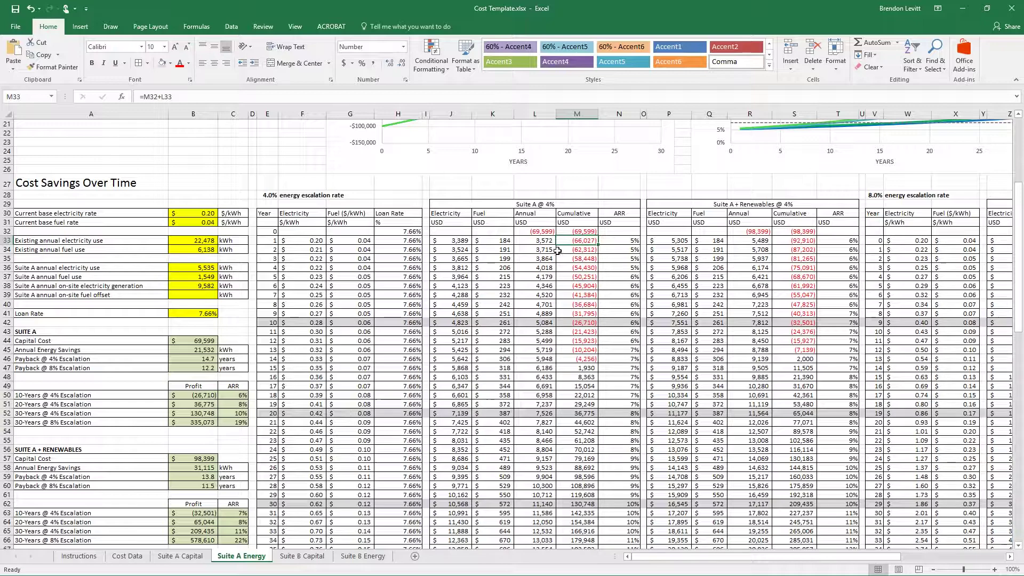
pyautogui.press('Left')
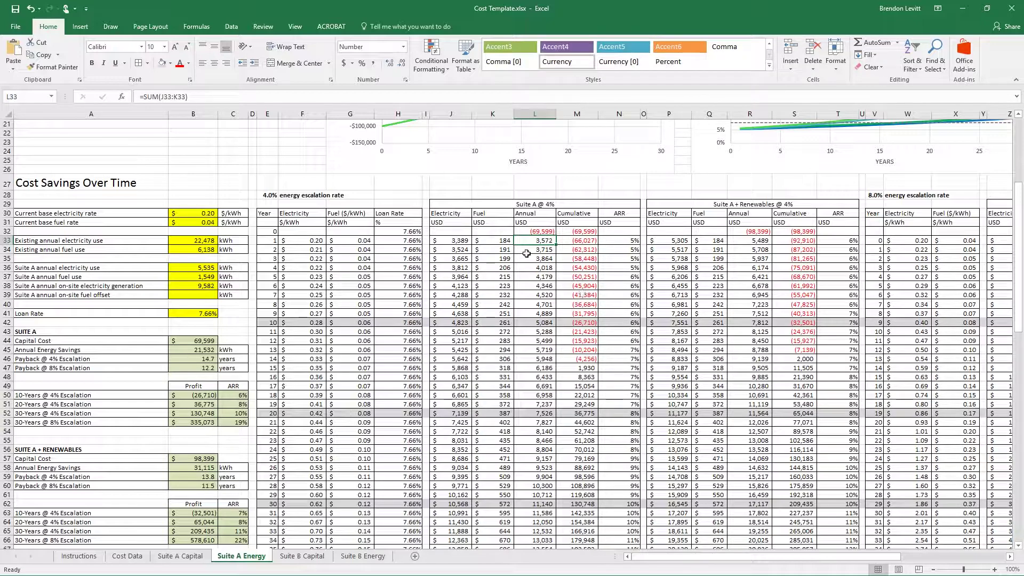
pyautogui.click(579, 242)
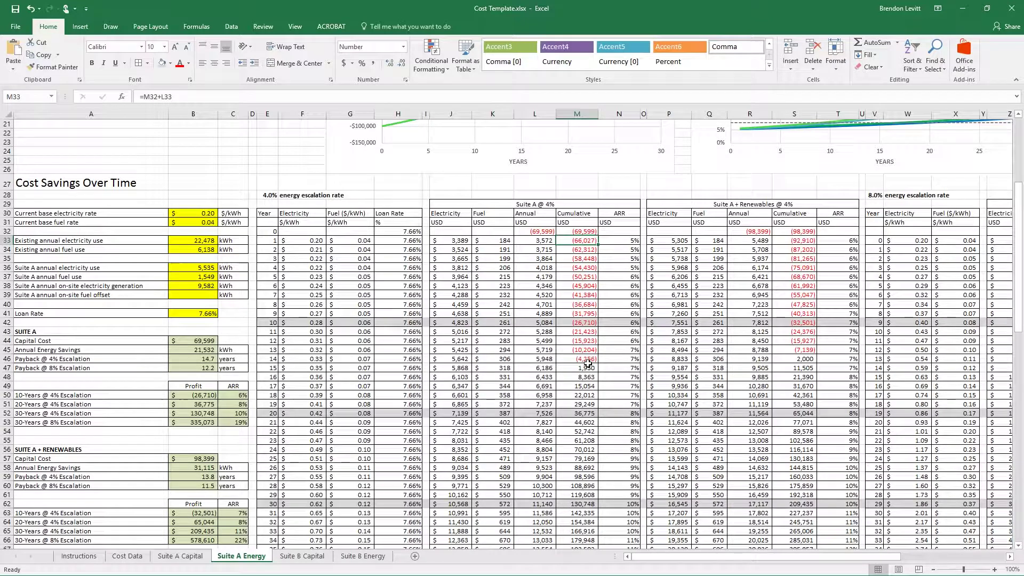
pyautogui.click(588, 358)
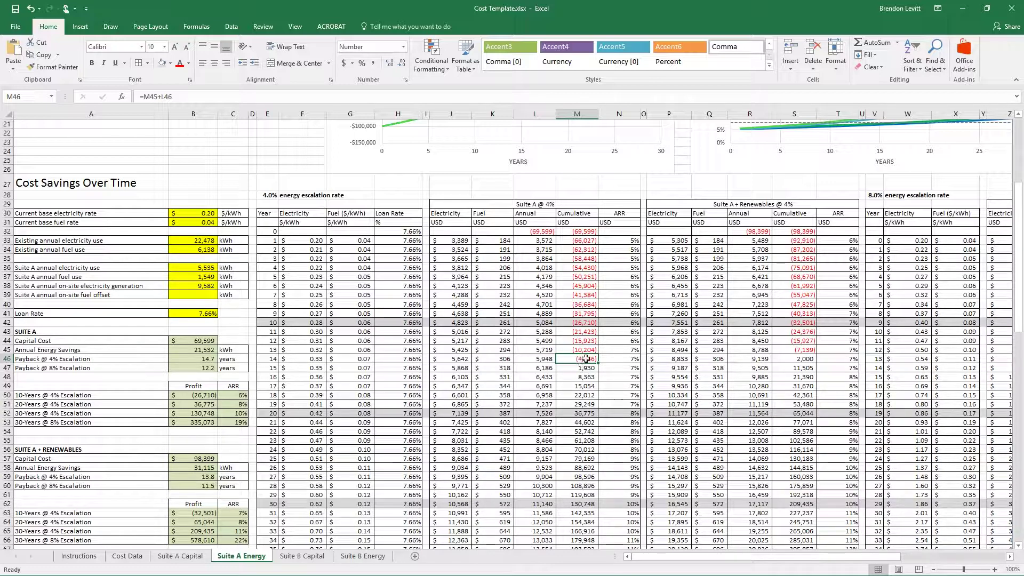
pyautogui.moveTo(584, 368); pyautogui.dragTo(586, 496)
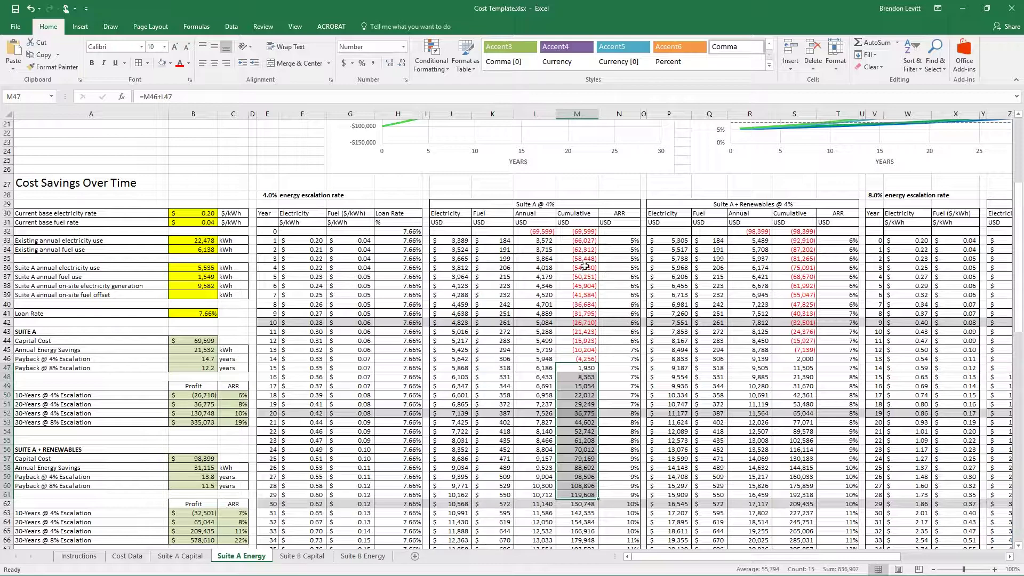
pyautogui.click(450, 359)
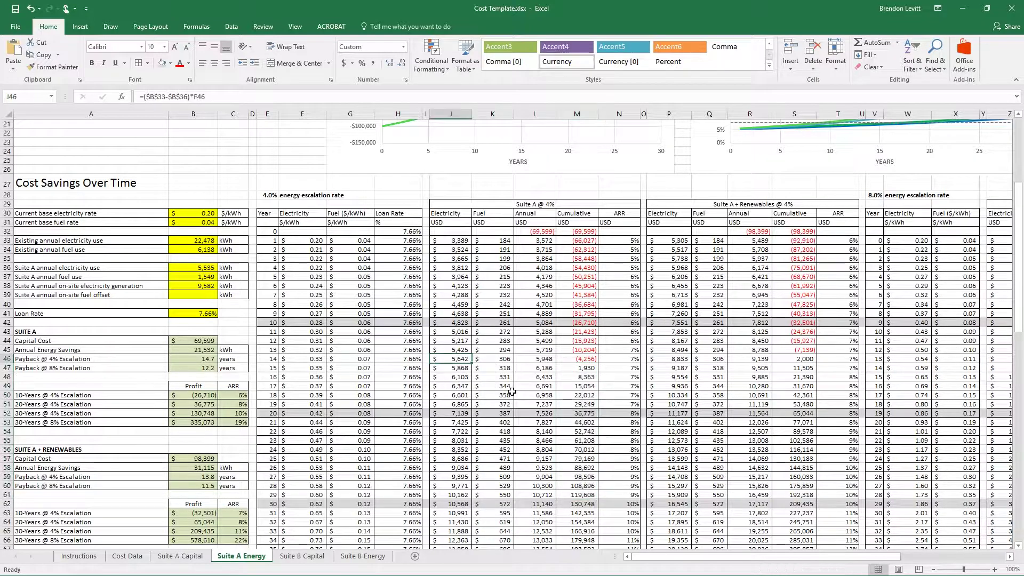
pyautogui.scroll(7, 467, 254)
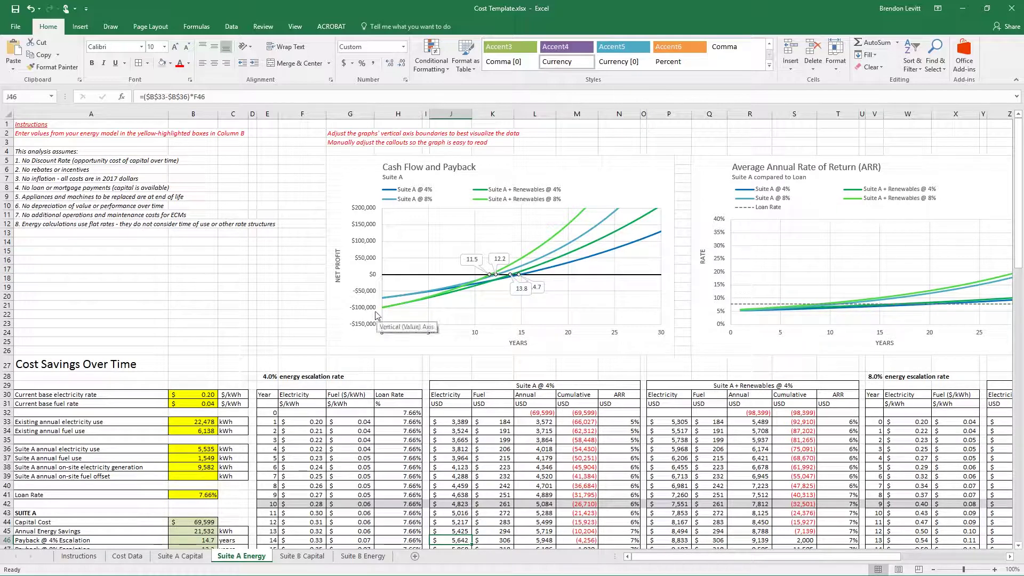
# Check Suite A's capital cost in B44 and select the 13.8 payback callout.
pyautogui.click(205, 522)
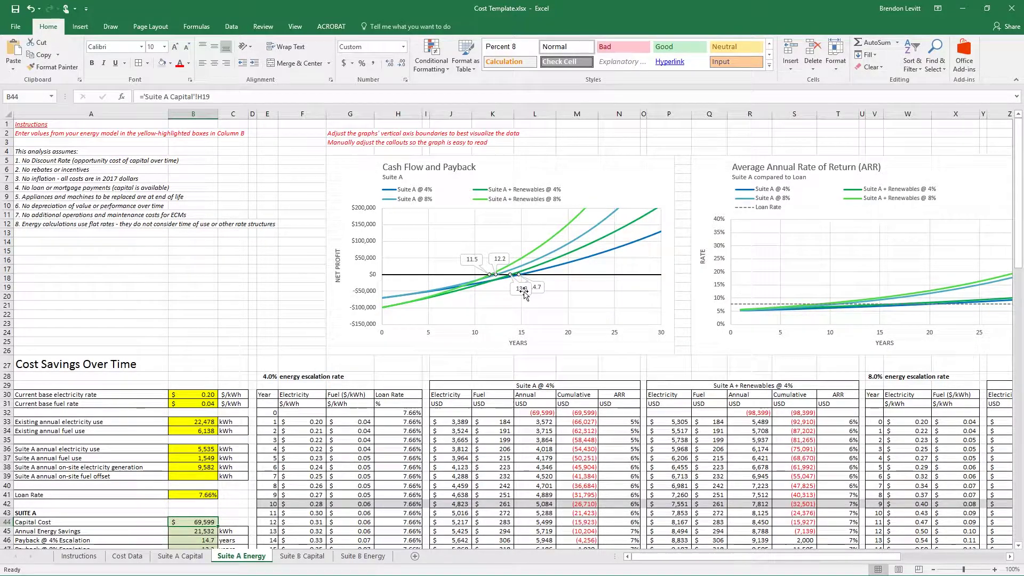
pyautogui.click(535, 297)
# Drag the 13.8 payback callout down-left and the 14.7 callout right and down to clear it.
pyautogui.moveTo(534, 296); pyautogui.dragTo(556, 296)
pyautogui.click(541, 291)
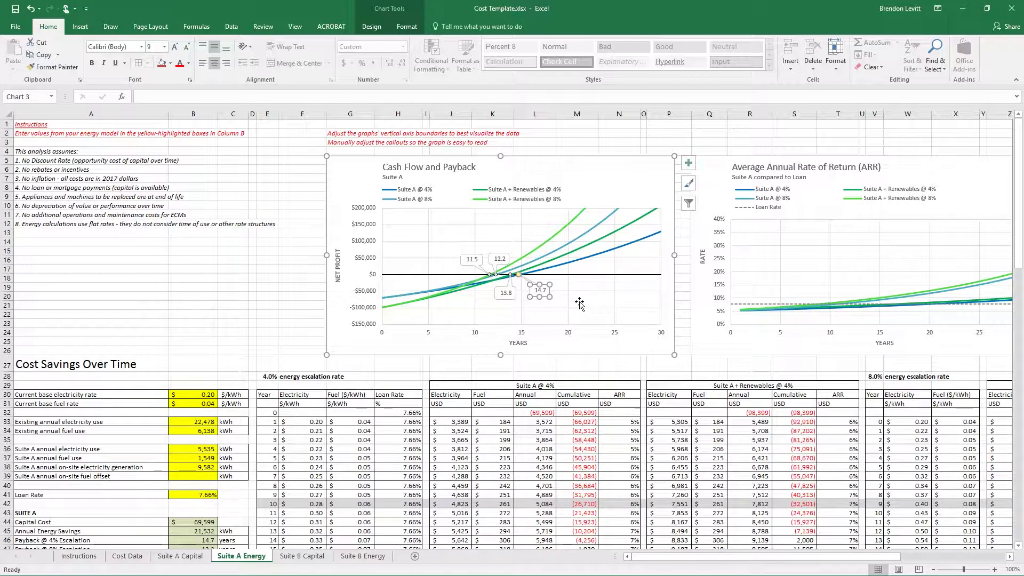
pyautogui.click(585, 315)
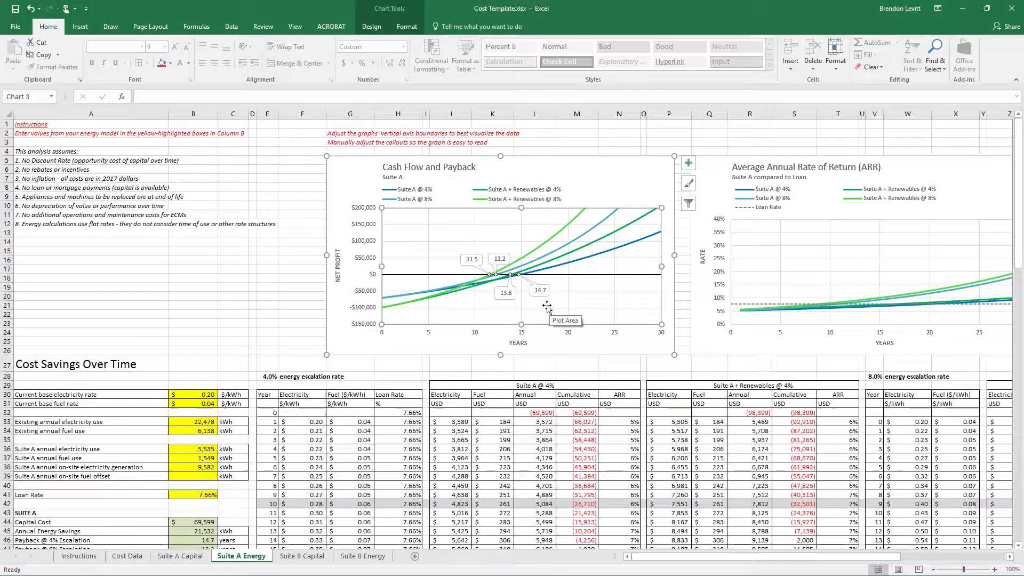
pyautogui.scroll(-2, 550, 308)
pyautogui.scroll(2, 548, 308)
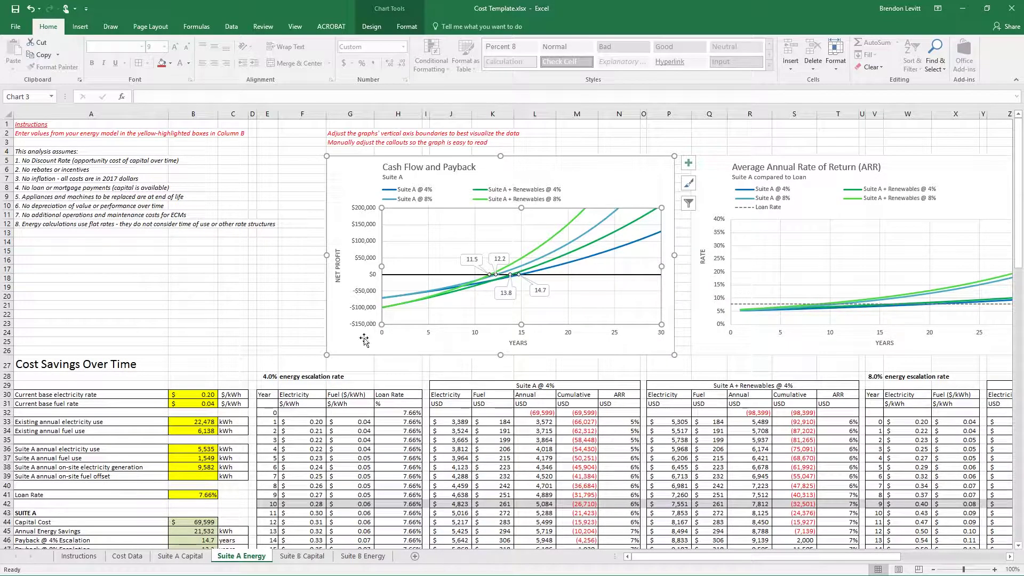
# Set the Cash Flow chart's years axis maximum back to 30.
pyautogui.rightClick(367, 255)
pyautogui.click(412, 380)
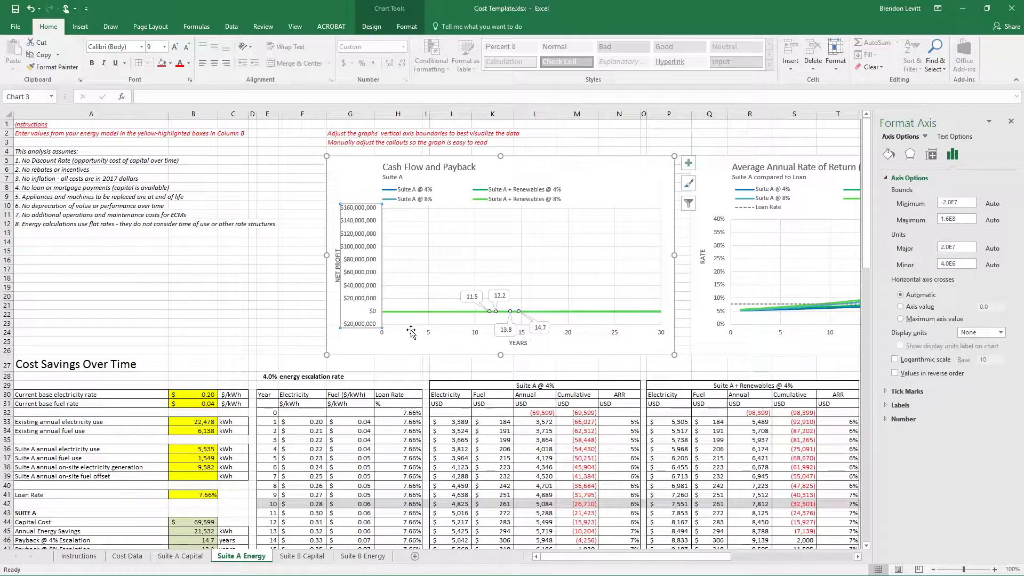
pyautogui.rightClick(430, 334)
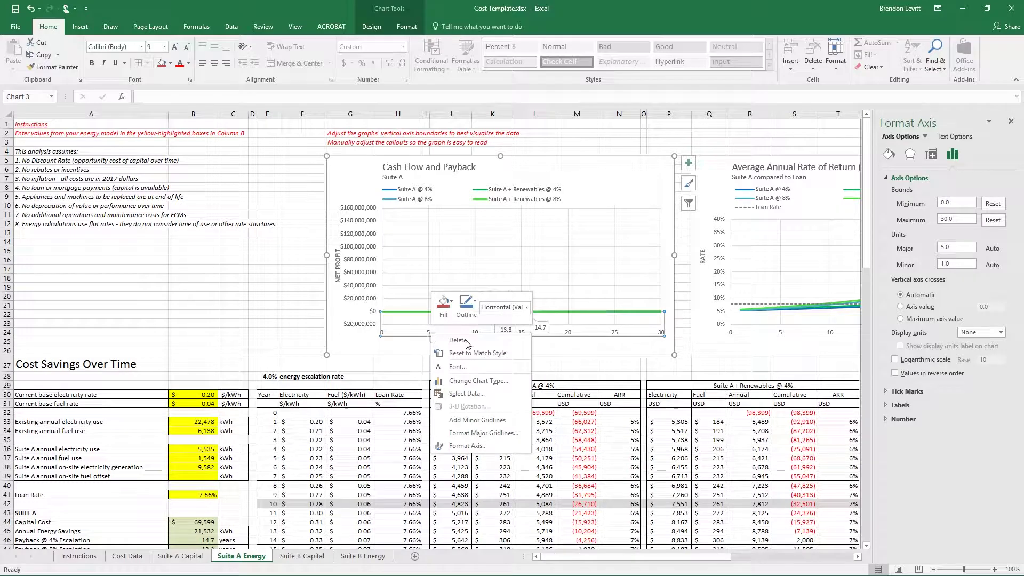
pyautogui.click(493, 447)
pyautogui.click(993, 220)
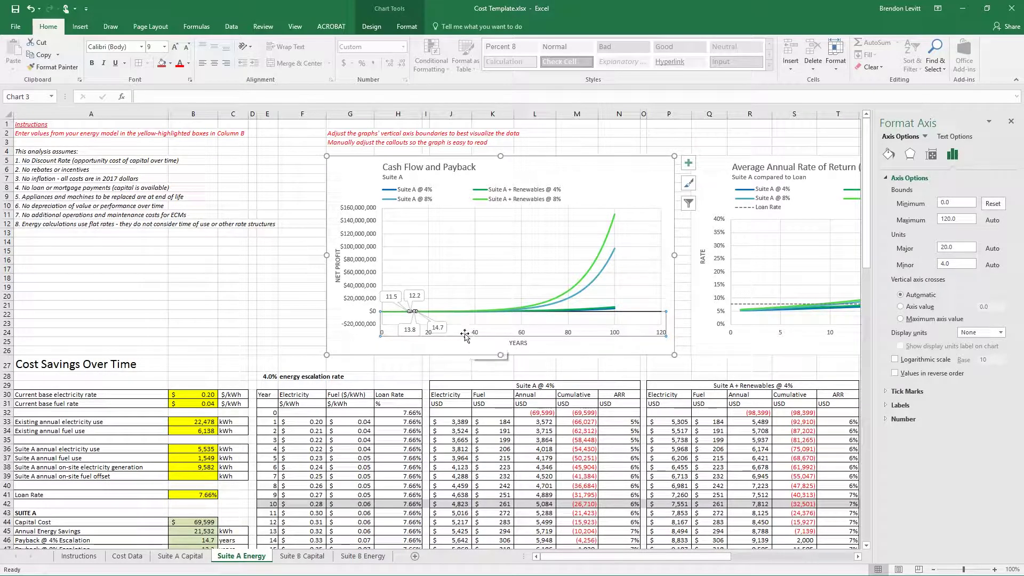
pyautogui.doubleClick(970, 218)
pyautogui.write('30')
pyautogui.press('Return')
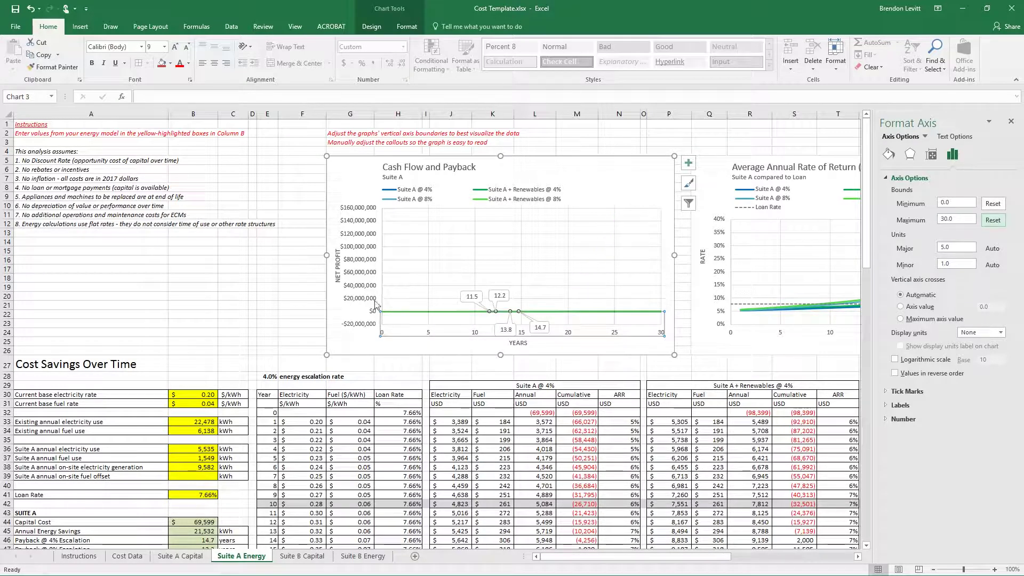
# Fix the vertical axis bounds at a -100000 minimum and 100000 maximum.
pyautogui.click(357, 288)
pyautogui.rightClick(358, 286)
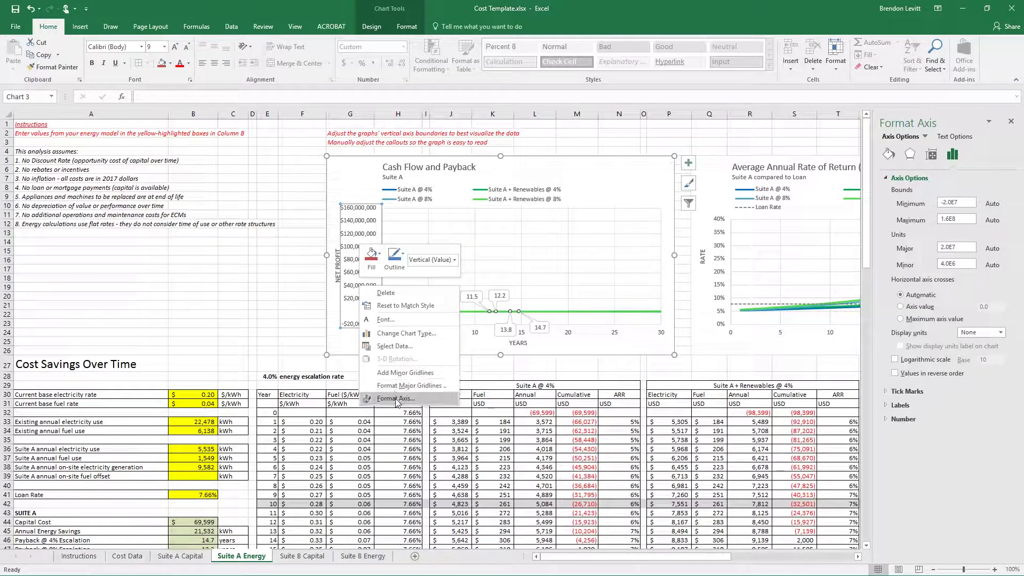
pyautogui.click(396, 399)
pyautogui.doubleClick(966, 200)
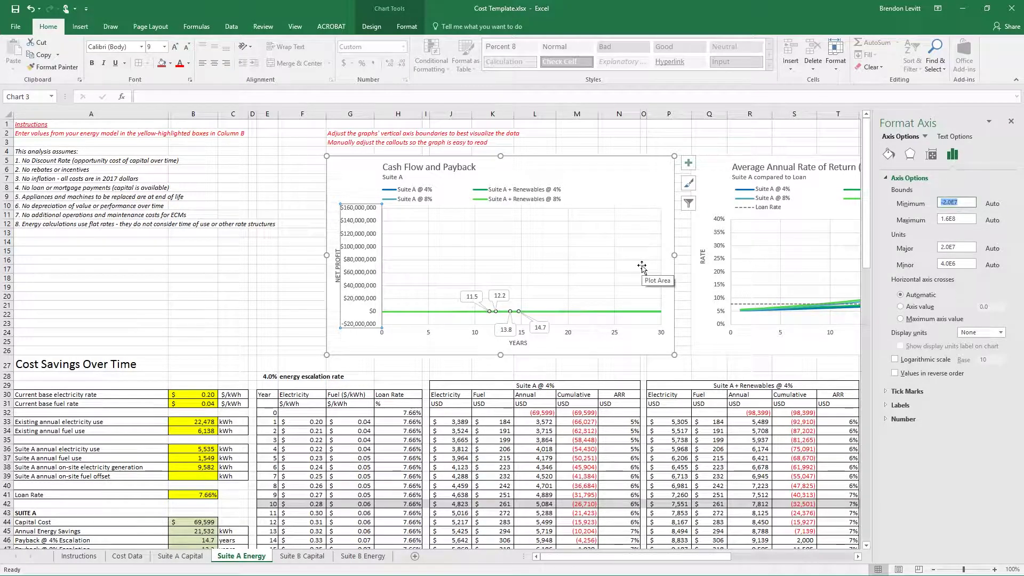
pyautogui.press('Return')
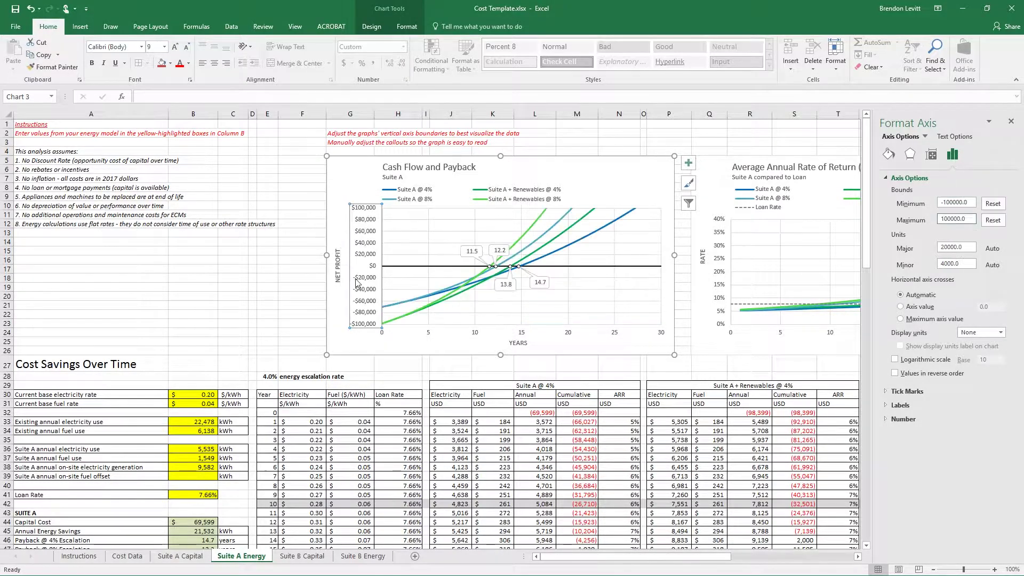
pyautogui.press('Escape')
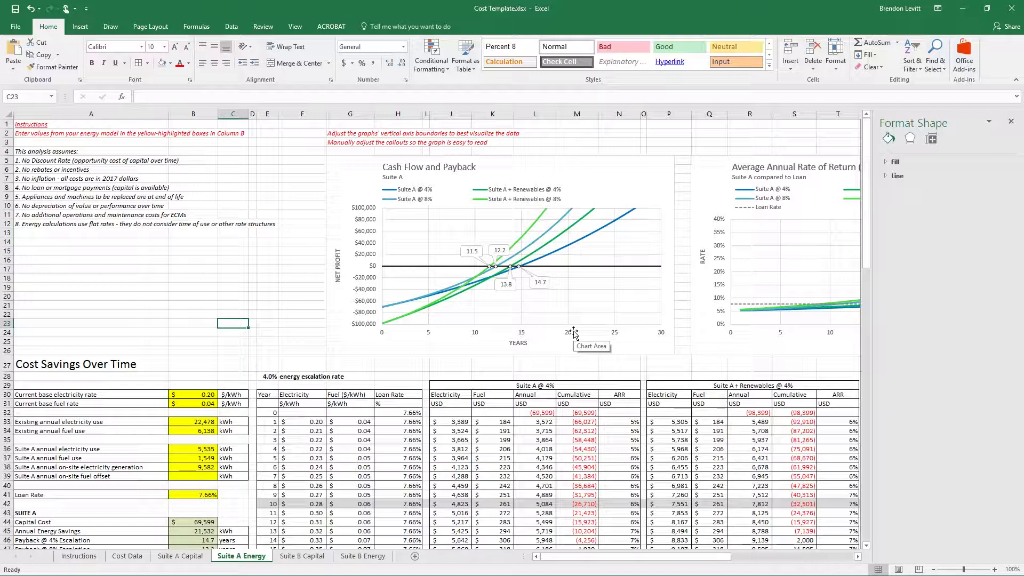
# Set the ARR chart's rate axis maximum to 0.2 and minimum to 0.04.
pyautogui.click(682, 276)
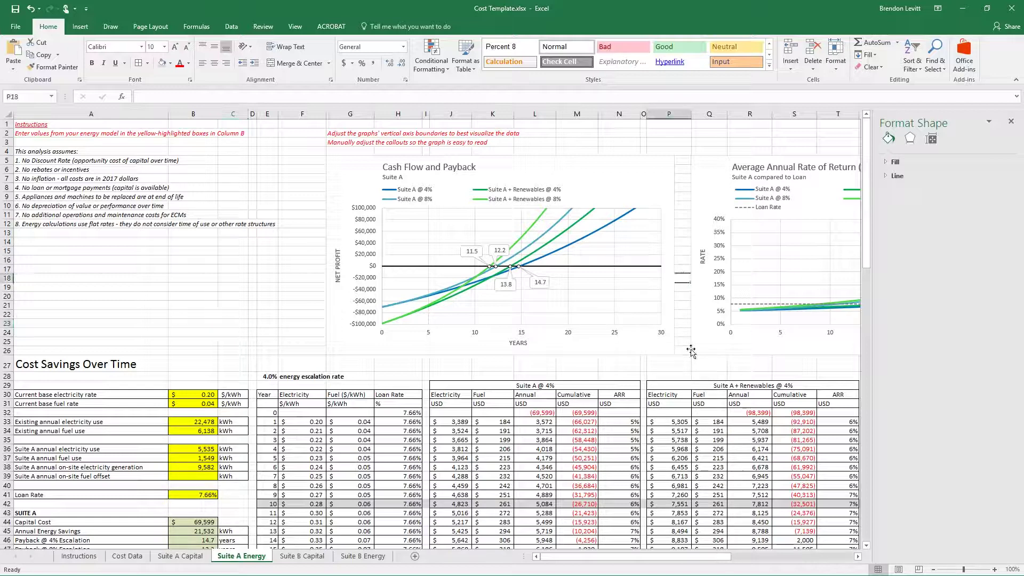
pyautogui.moveTo(572, 556); pyautogui.dragTo(642, 553)
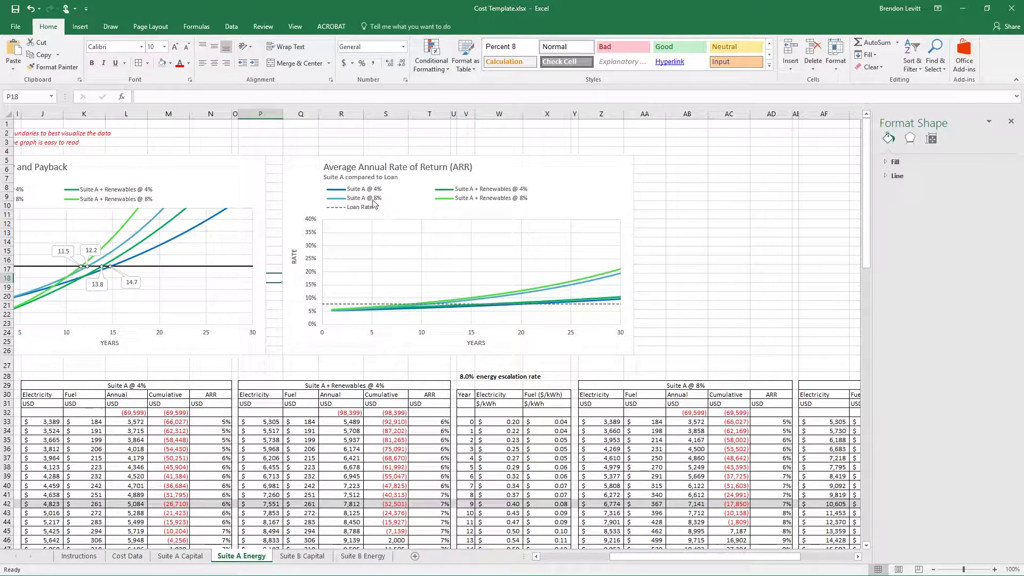
pyautogui.rightClick(315, 302)
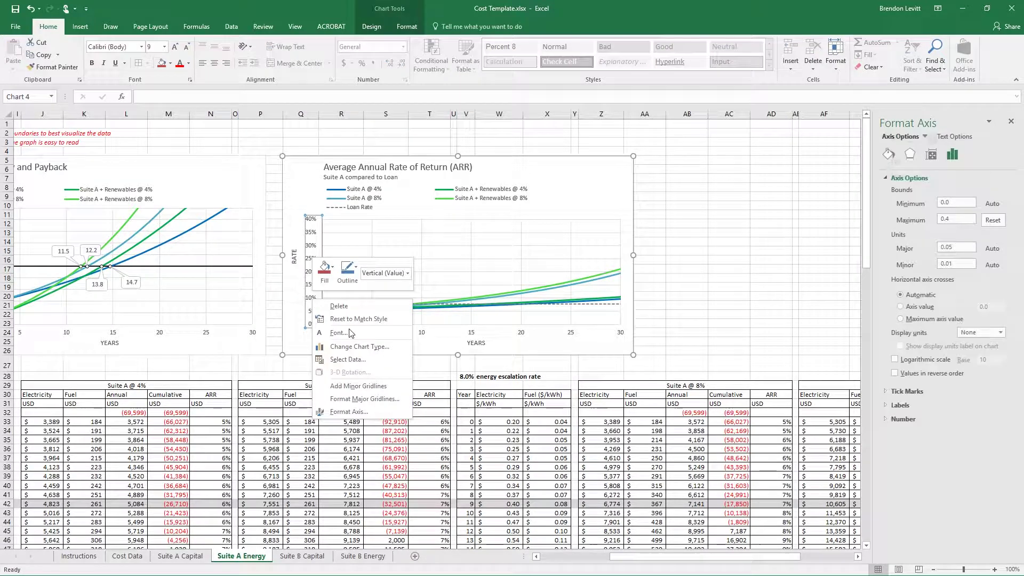
pyautogui.click(327, 394)
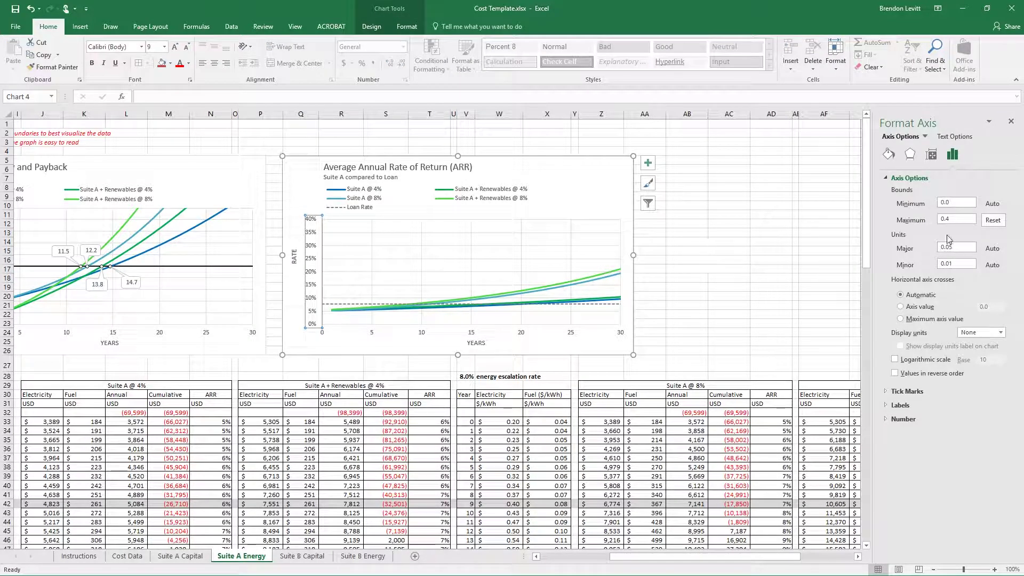
pyautogui.click(965, 220)
pyautogui.press('Return')
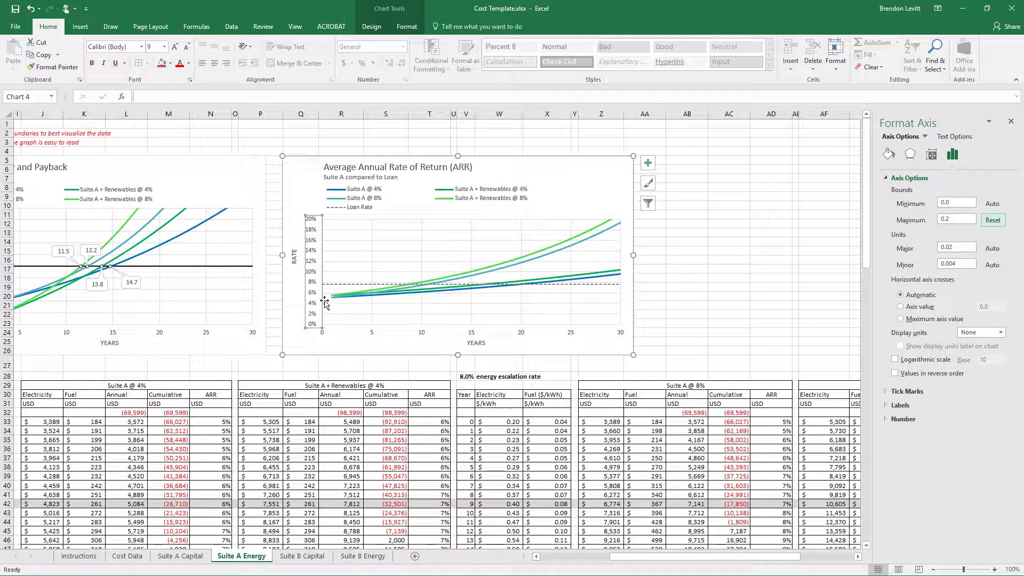
pyautogui.click(959, 205)
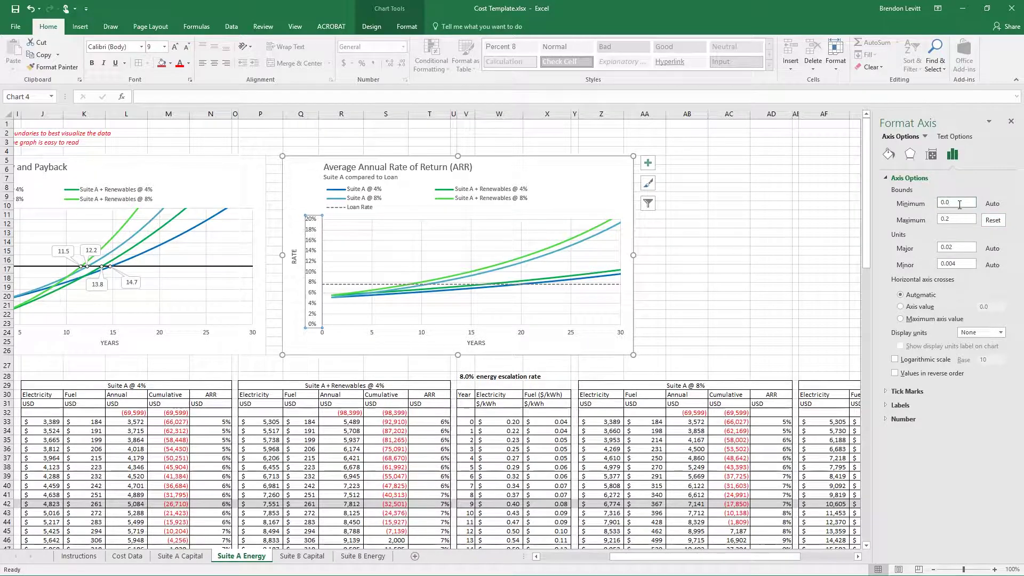
pyautogui.write('4')
pyautogui.press('Return')
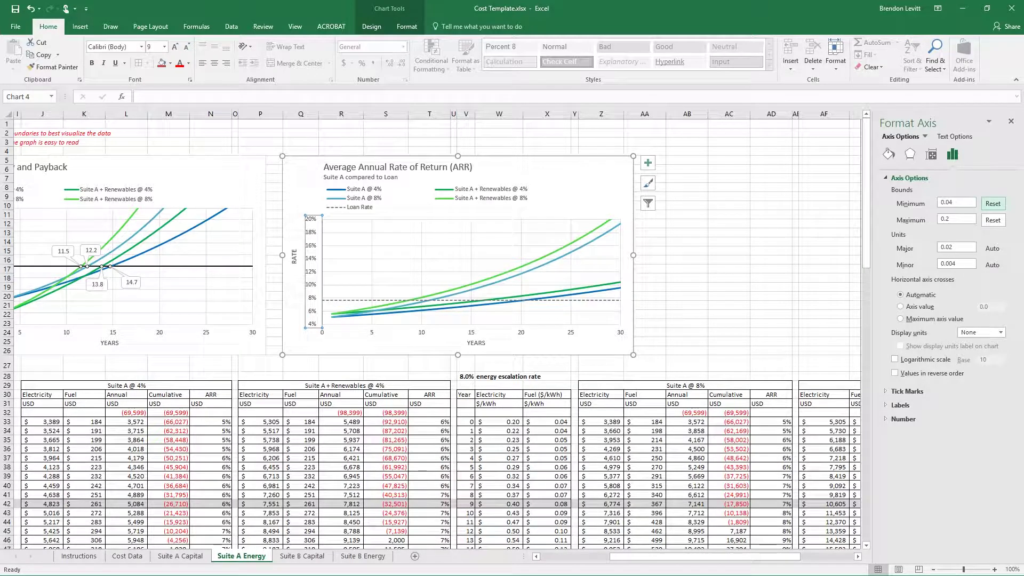
pyautogui.click(743, 304)
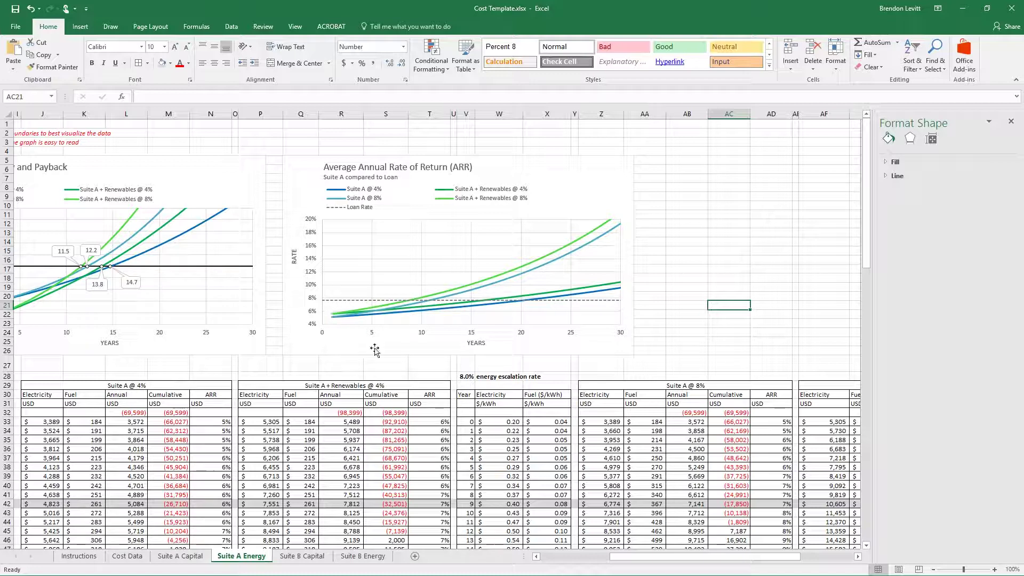
pyautogui.moveTo(345, 306)
pyautogui.moveTo(625, 307)
pyautogui.moveTo(473, 290)
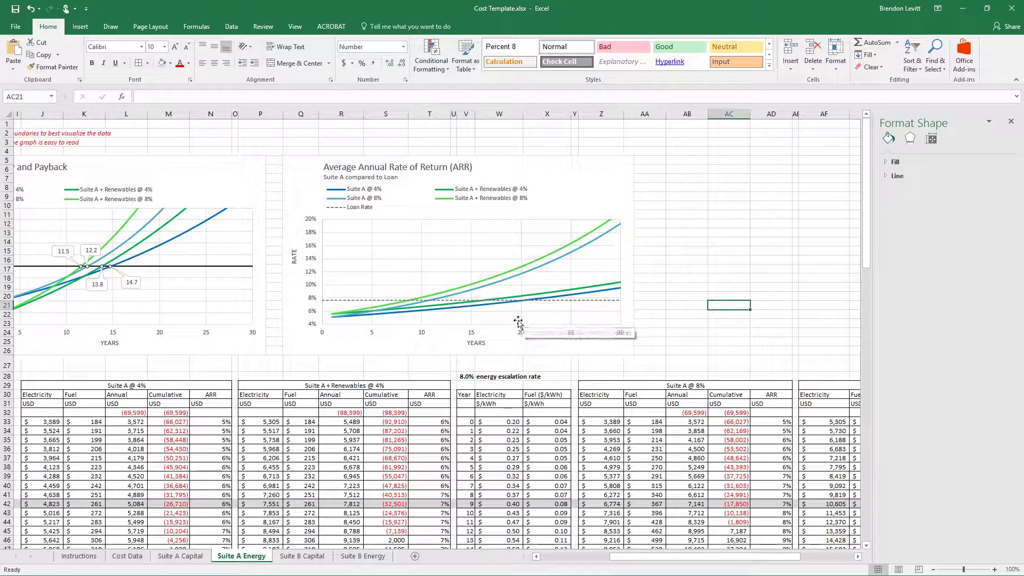
pyautogui.click(669, 279)
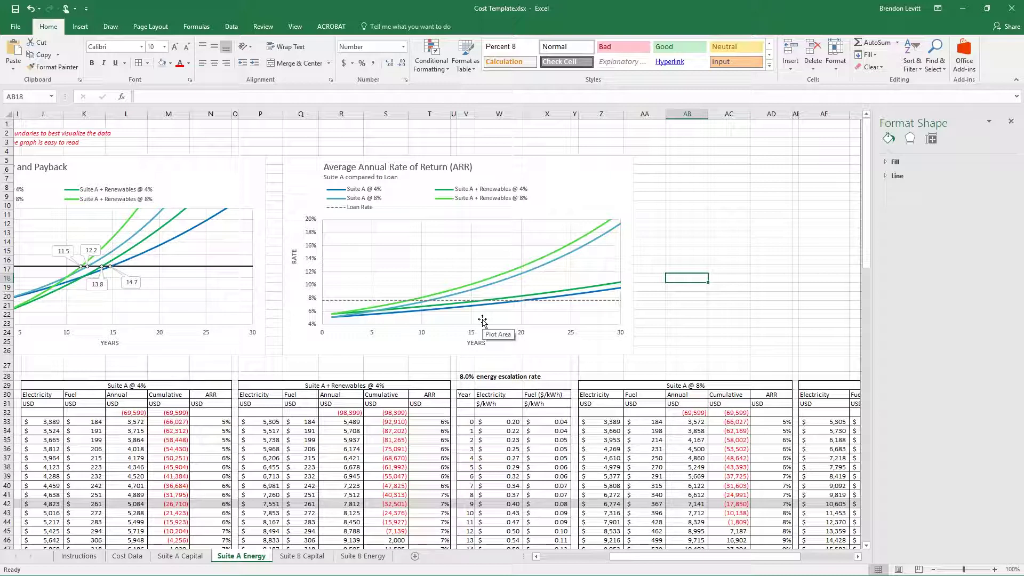
pyautogui.click(697, 305)
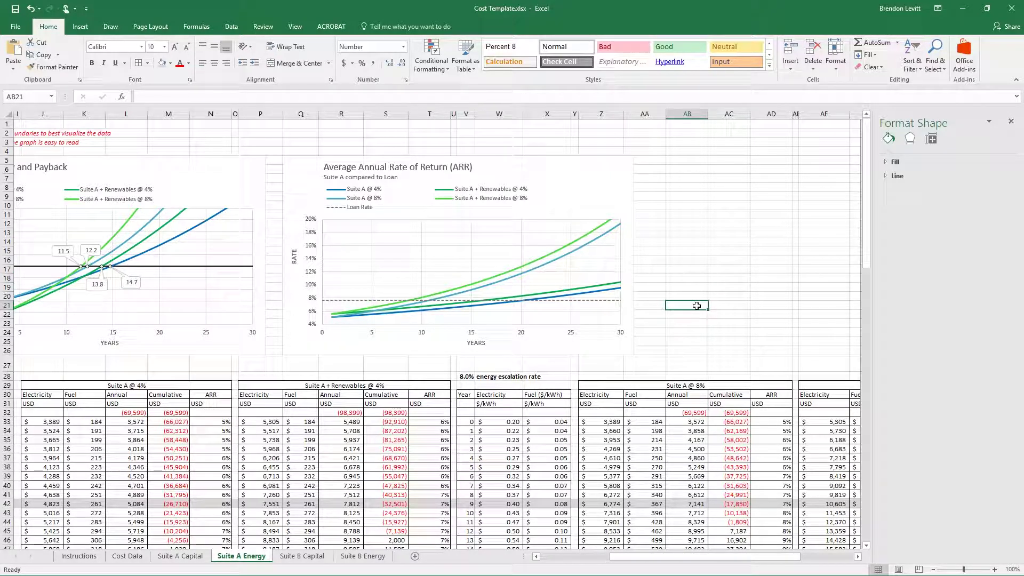